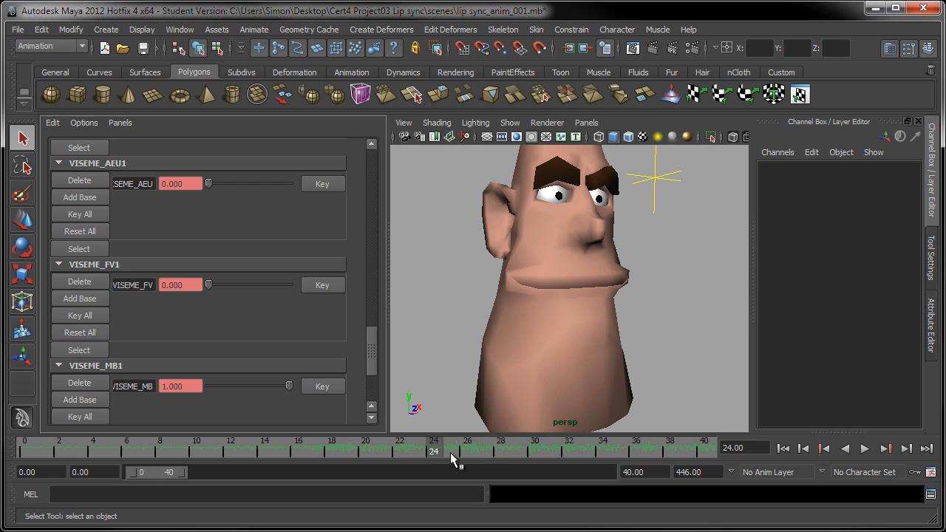
# Step: Preview the lip-sync around frames 20–28 with playback and scrubbing
pyautogui.hotkey('alt', 'v')
pyautogui.moveTo(490, 456)
pyautogui.mouseDown()
pyautogui.moveTo(384, 460)
pyautogui.moveTo(498, 466)
pyautogui.moveTo(388, 463)
pyautogui.mouseUp()
pyautogui.hotkey('alt', 'v')
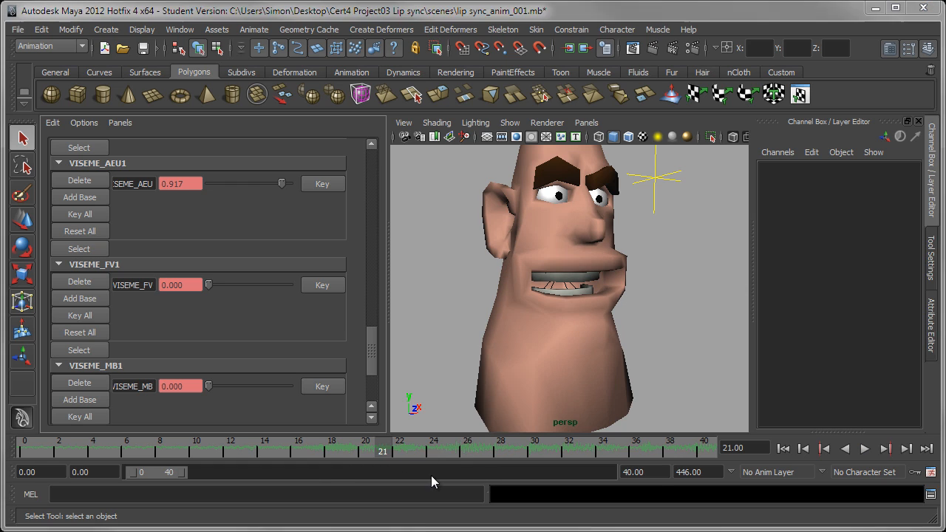
pyautogui.click(365, 452)
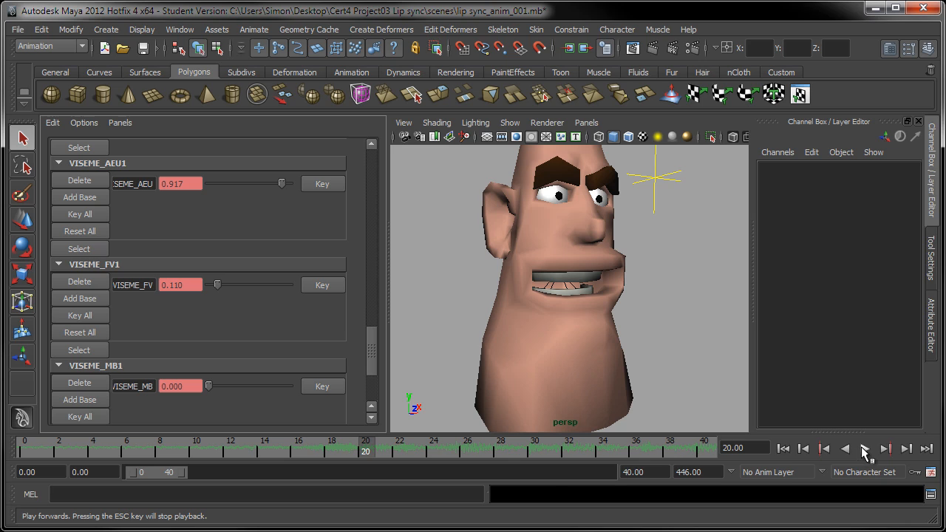
pyautogui.click(863, 450)
pyautogui.click(865, 450)
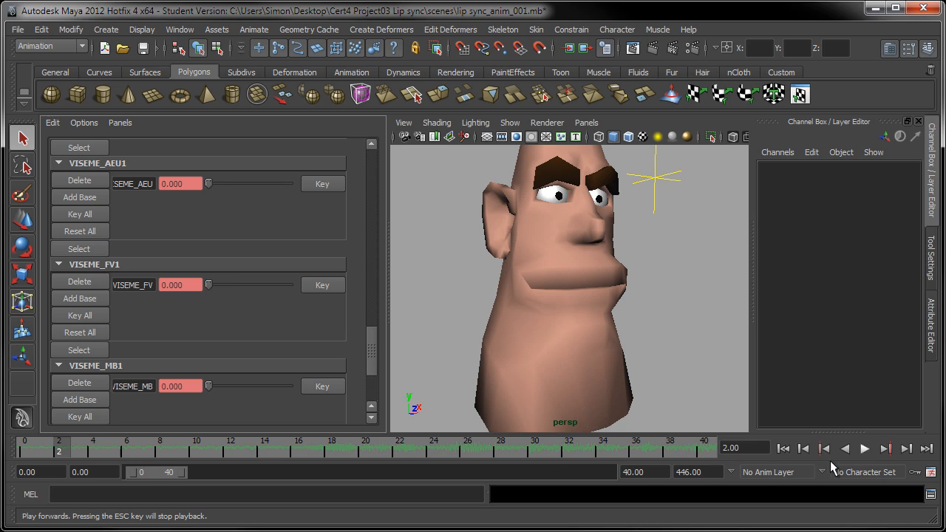
pyautogui.click(437, 448)
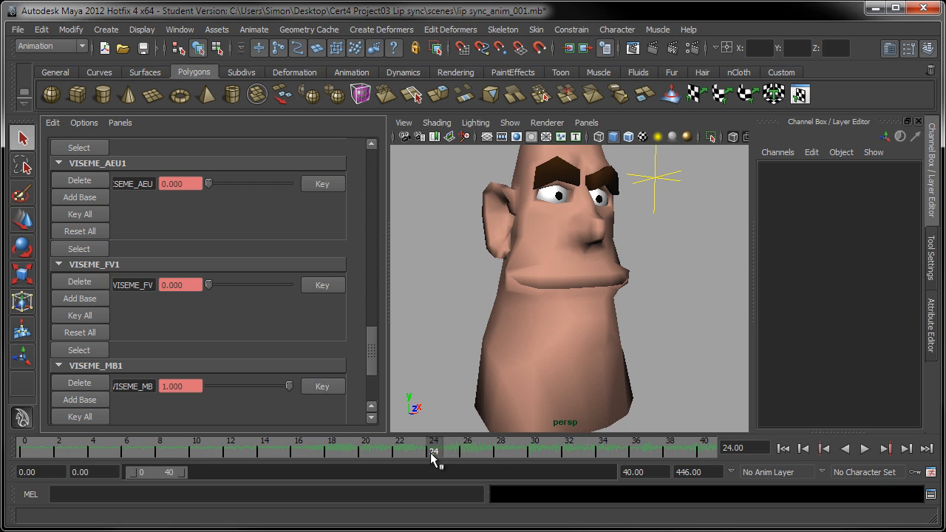
pyautogui.hotkey('alt', 'v')
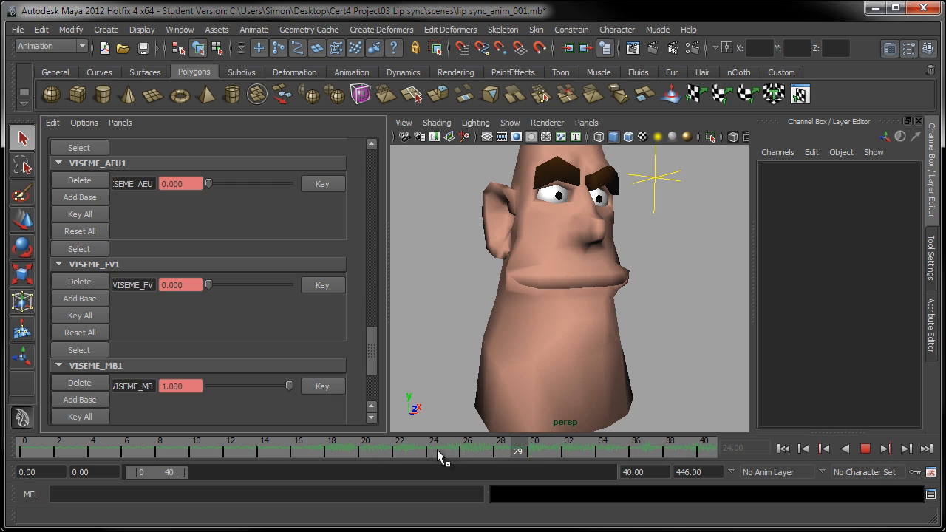
pyautogui.click(500, 446)
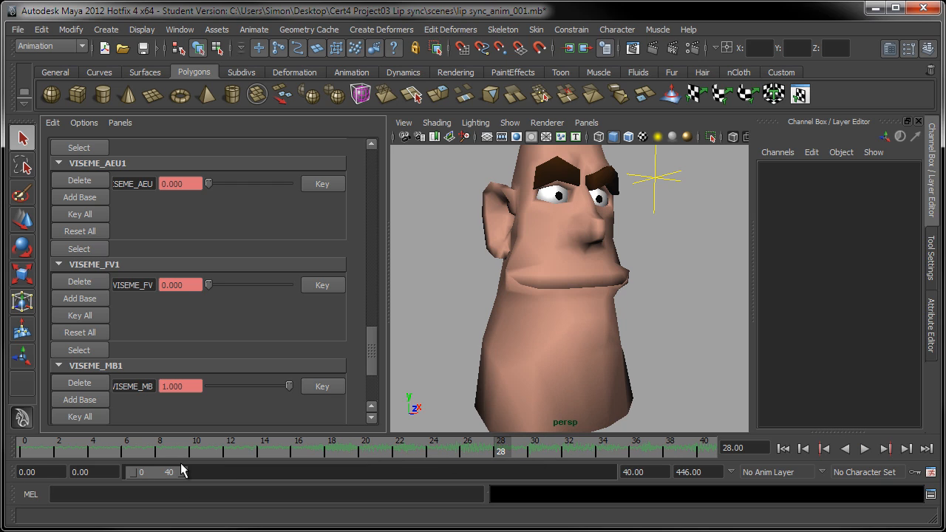
# Step: Narrow the timeline to frames 12–47, play from frame 12, then stop at frame 26
pyautogui.moveTo(180, 474)
pyautogui.mouseDown()
pyautogui.moveTo(153, 471)
pyautogui.moveTo(165, 471)
pyautogui.mouseUp()
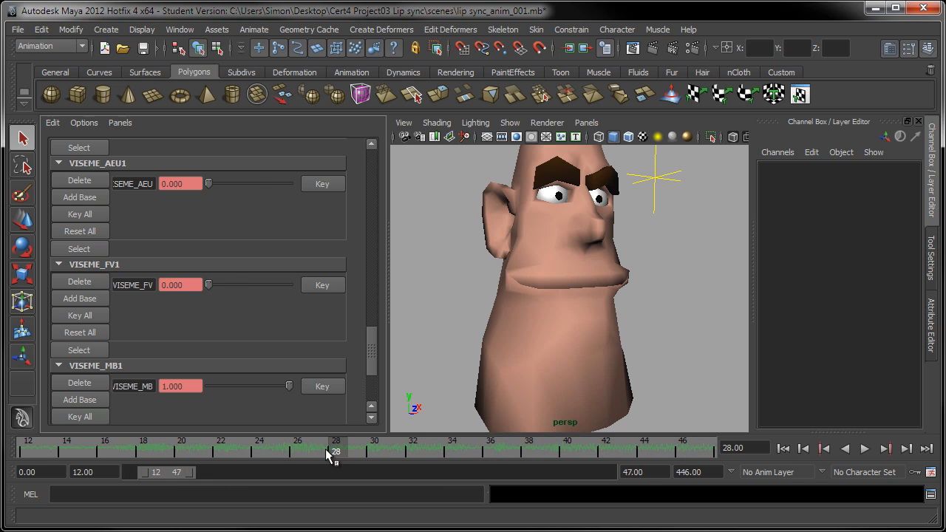
pyautogui.click(783, 448)
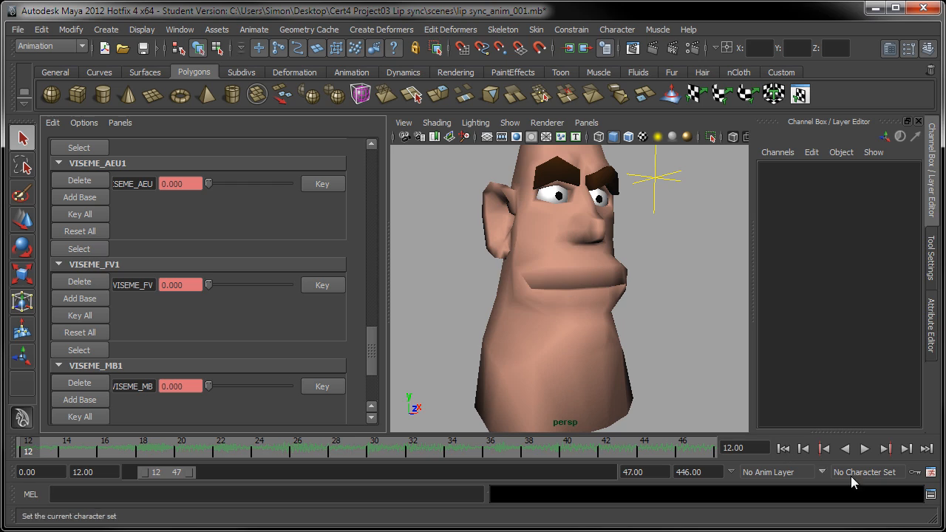
pyautogui.click(864, 448)
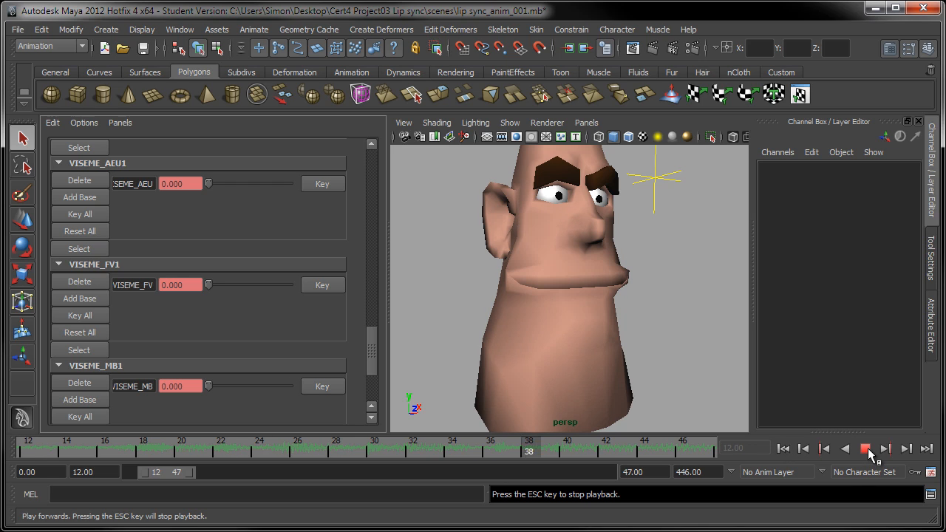
pyautogui.press('Escape')
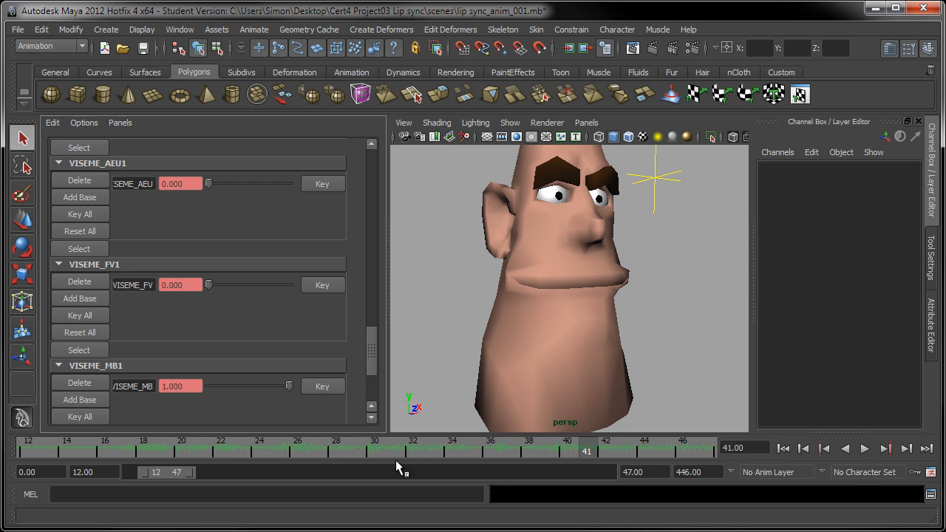
pyautogui.click(260, 451)
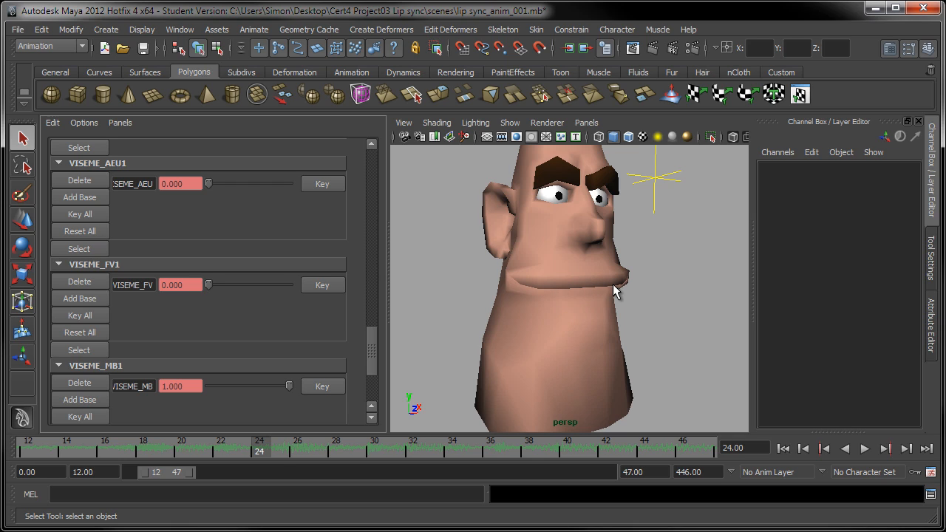
pyautogui.hotkey('alt', 'v')
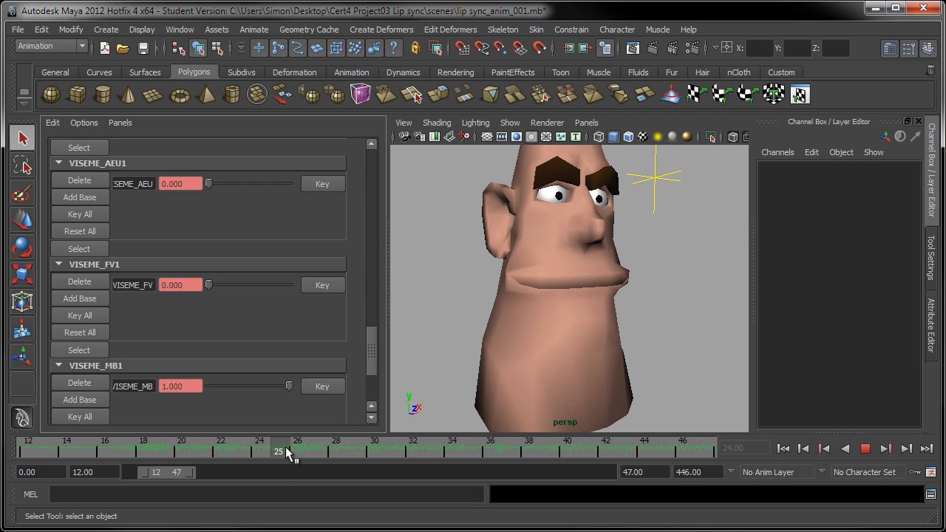
pyautogui.hotkey('alt', 'v')
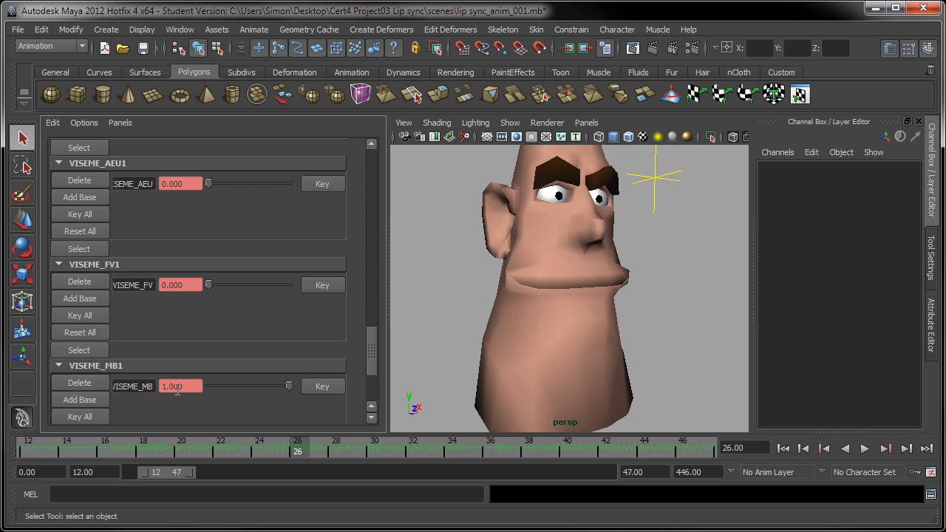
# Step: Drop VISEME_MB1 to 0 at frame 26, then compare with the closed lips at frame 24
pyautogui.moveTo(286, 387); pyautogui.dragTo(190, 396)
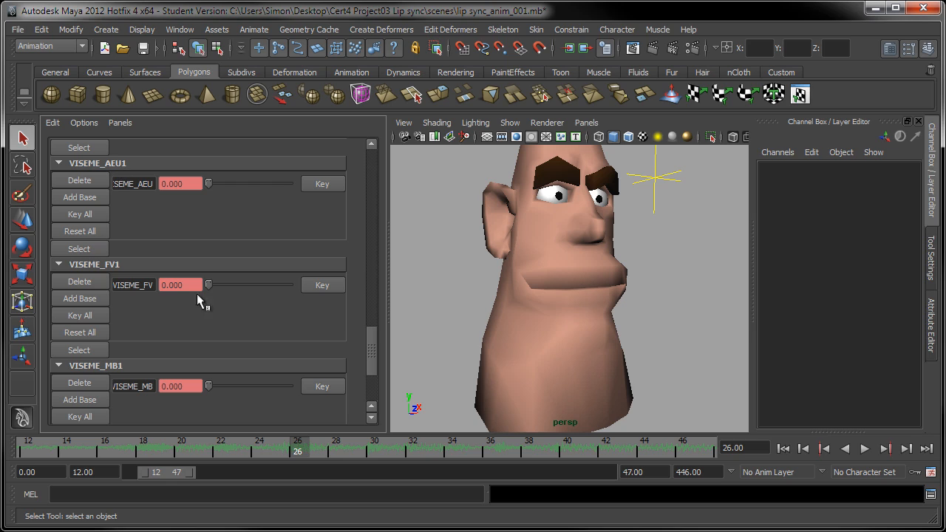
pyautogui.moveTo(294, 449); pyautogui.dragTo(274, 454)
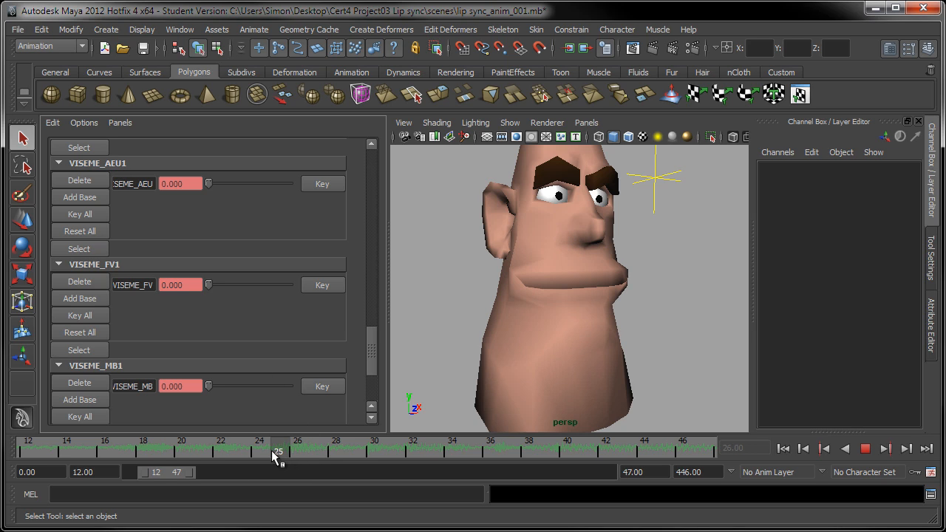
pyautogui.moveTo(274, 456); pyautogui.dragTo(267, 453)
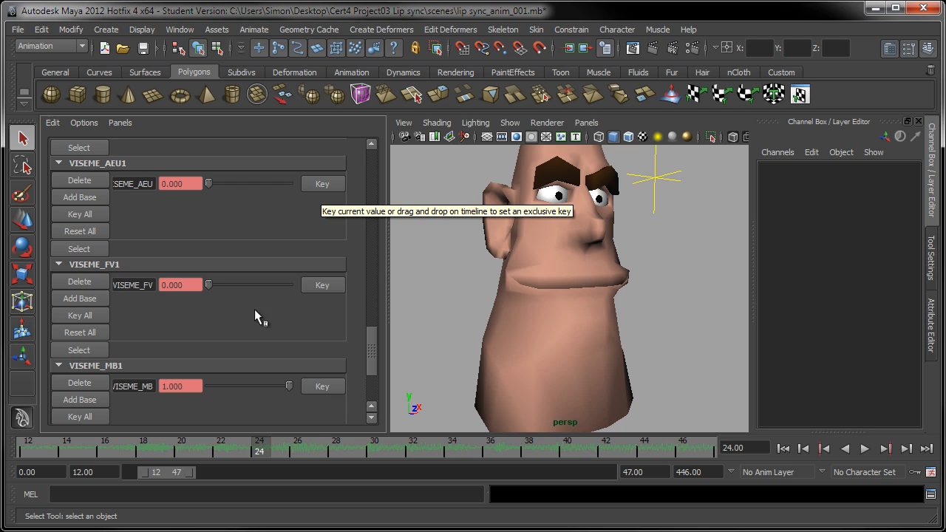
# Step: Open the mouth with VISEME_AEU at about 0.88 on frame 26 and compare with frame 24
pyautogui.hotkey('alt', 'v')
pyautogui.moveTo(285, 441); pyautogui.dragTo(302, 442)
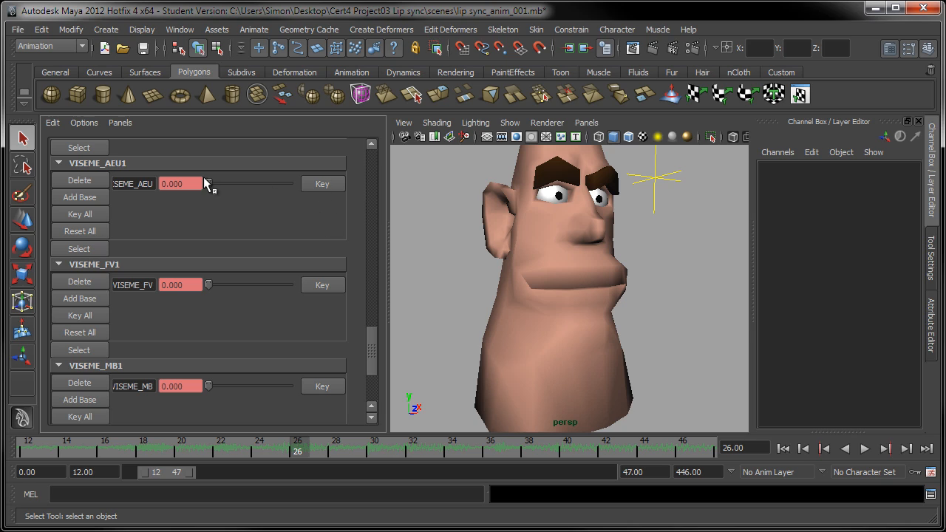
pyautogui.moveTo(204, 179); pyautogui.dragTo(278, 194)
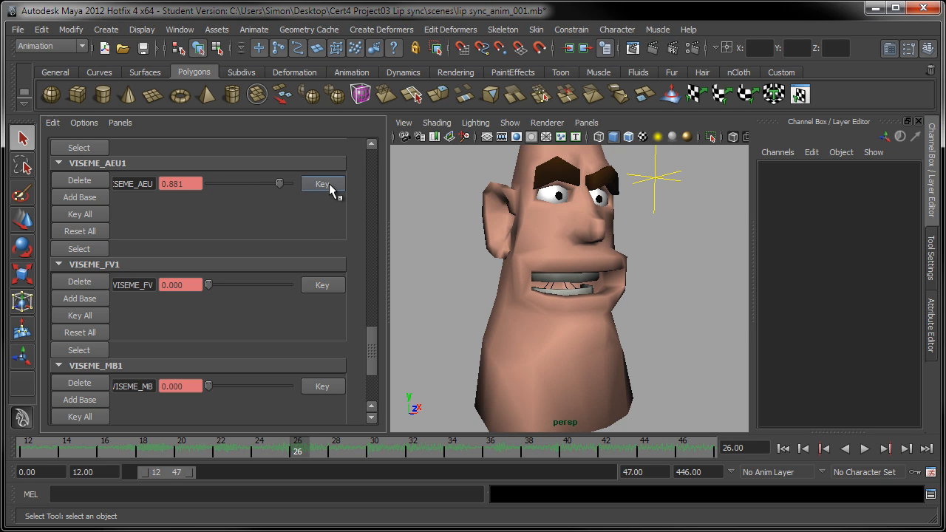
pyautogui.moveTo(298, 452)
pyautogui.mouseDown()
pyautogui.moveTo(267, 448)
pyautogui.moveTo(298, 456)
pyautogui.mouseUp()
# Step: At frame 28, lower VISEME_AEU to 0.422 and key it
pyautogui.moveTo(302, 444); pyautogui.dragTo(318, 450)
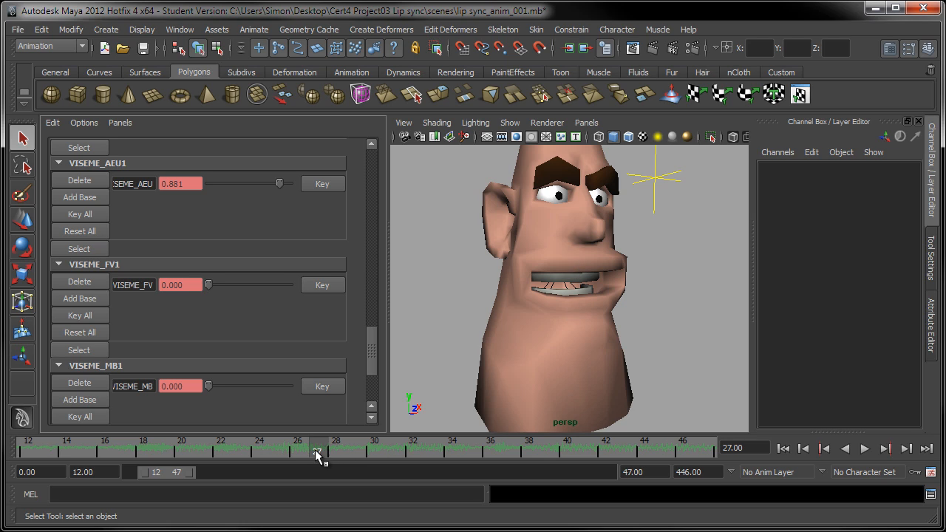
pyautogui.moveTo(329, 449); pyautogui.dragTo(333, 447)
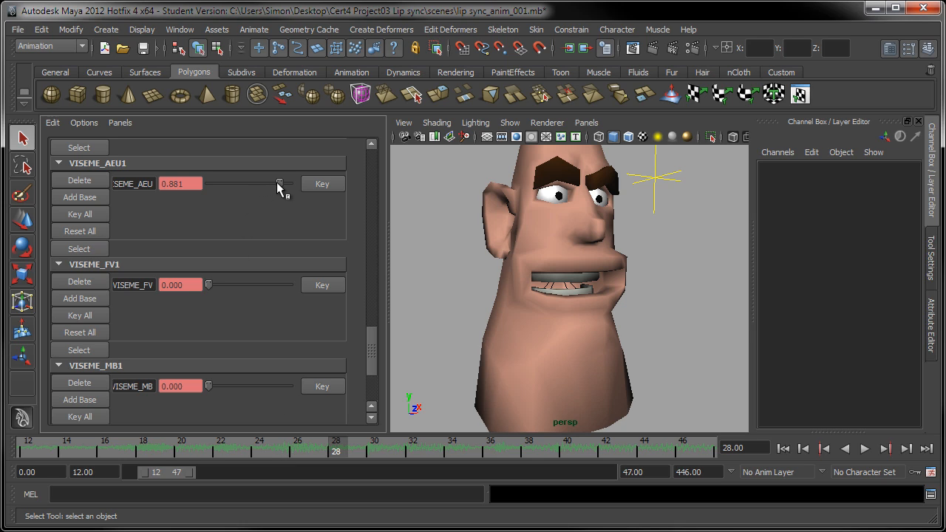
pyautogui.moveTo(277, 182); pyautogui.dragTo(243, 188)
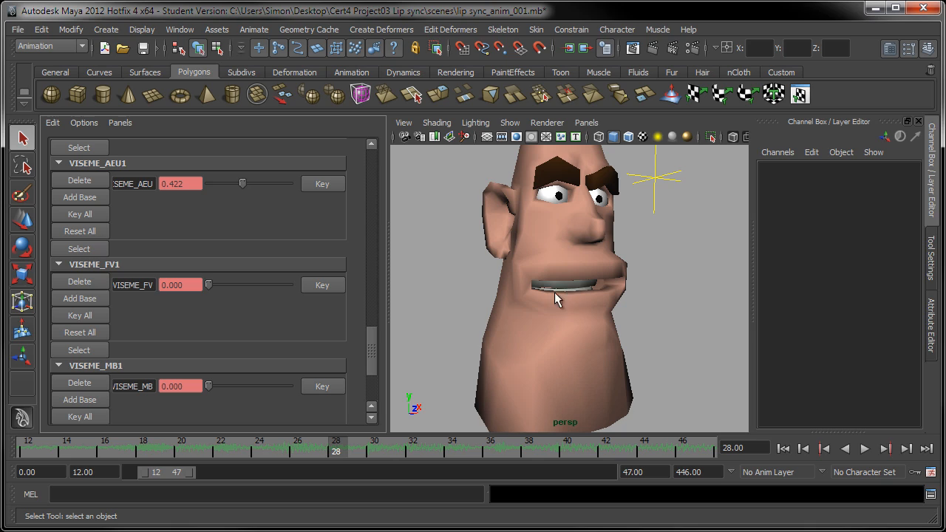
pyautogui.click(322, 185)
# Step: Review the AEU mouth poses at frames 24, 26, 28 and 29
pyautogui.moveTo(310, 450); pyautogui.dragTo(263, 453)
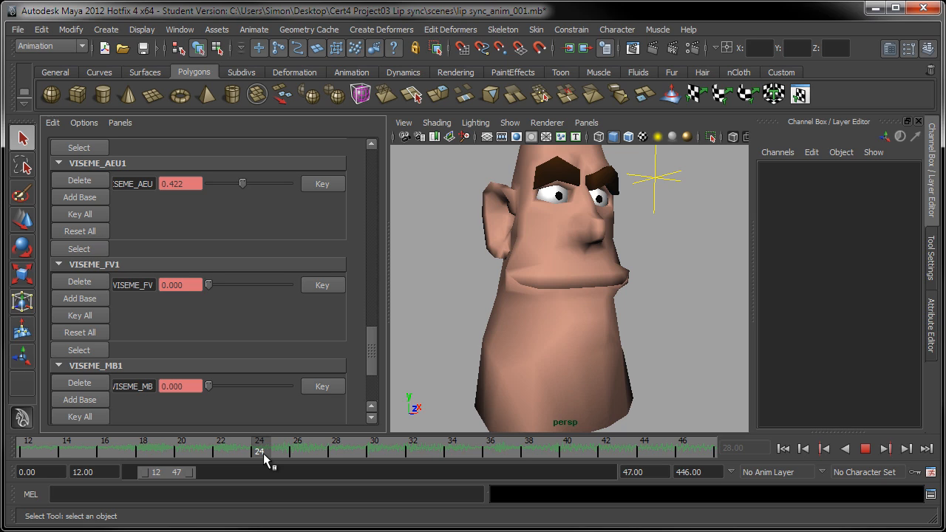
pyautogui.moveTo(263, 453); pyautogui.dragTo(303, 453)
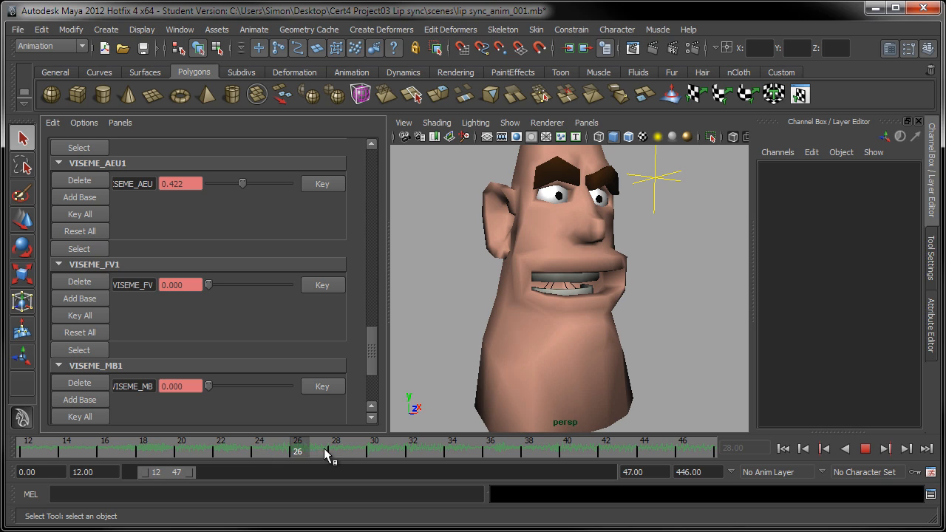
pyautogui.click(336, 450)
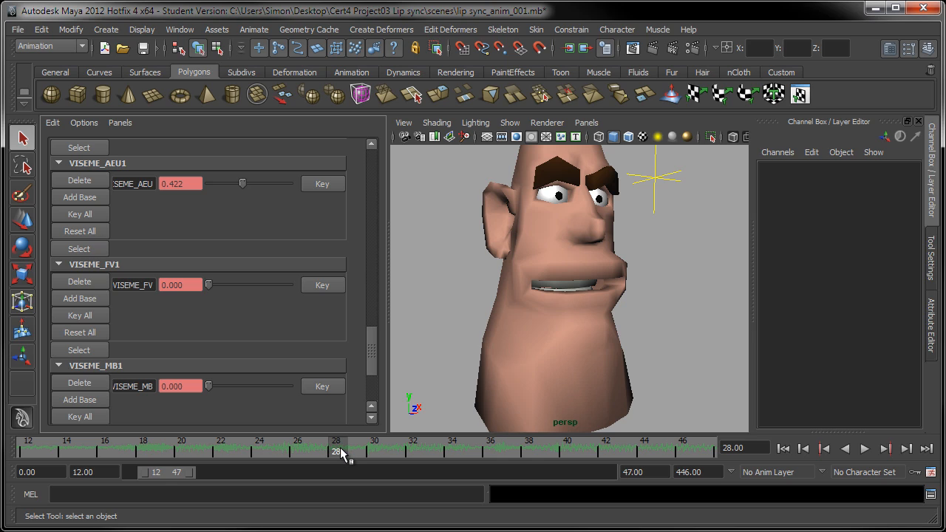
pyautogui.moveTo(353, 452)
pyautogui.mouseDown()
pyautogui.moveTo(380, 451)
pyautogui.moveTo(337, 450)
pyautogui.moveTo(380, 458)
pyautogui.moveTo(339, 450)
pyautogui.mouseUp()
# Step: Inspect the mouth at frames 29 and 30 from a slightly tumbled view
pyautogui.click(356, 450)
pyautogui.moveTo(369, 327); pyautogui.dragTo(371, 300)
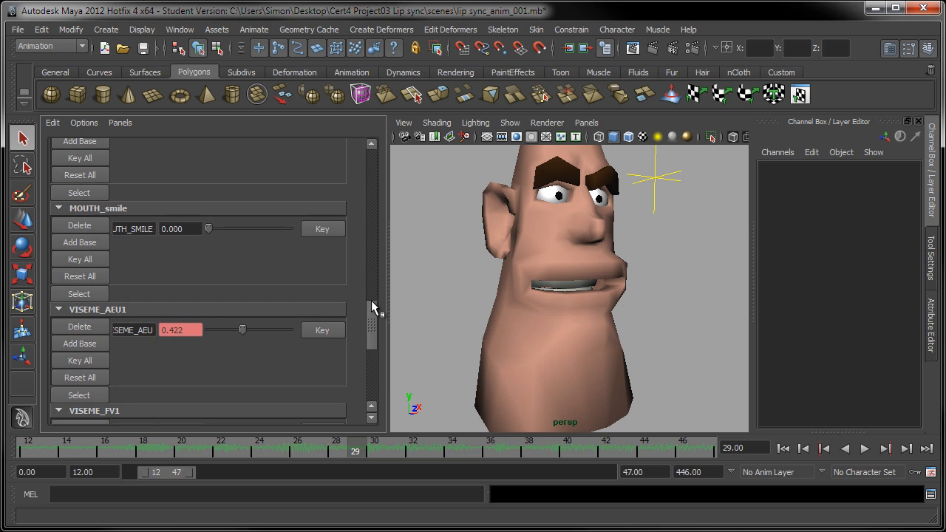
pyautogui.moveTo(367, 334)
pyautogui.mouseDown()
pyautogui.moveTo(367, 355)
pyautogui.moveTo(368, 325)
pyautogui.mouseUp()
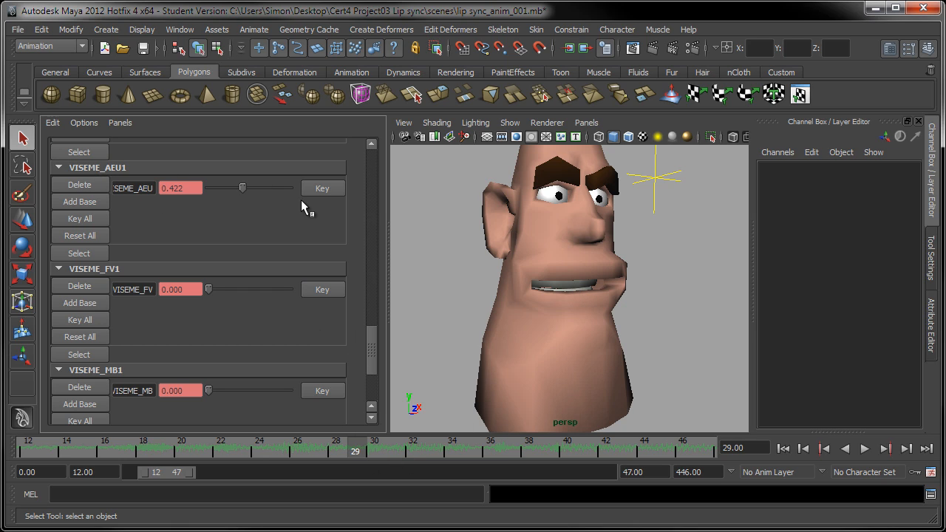
pyautogui.click(371, 453)
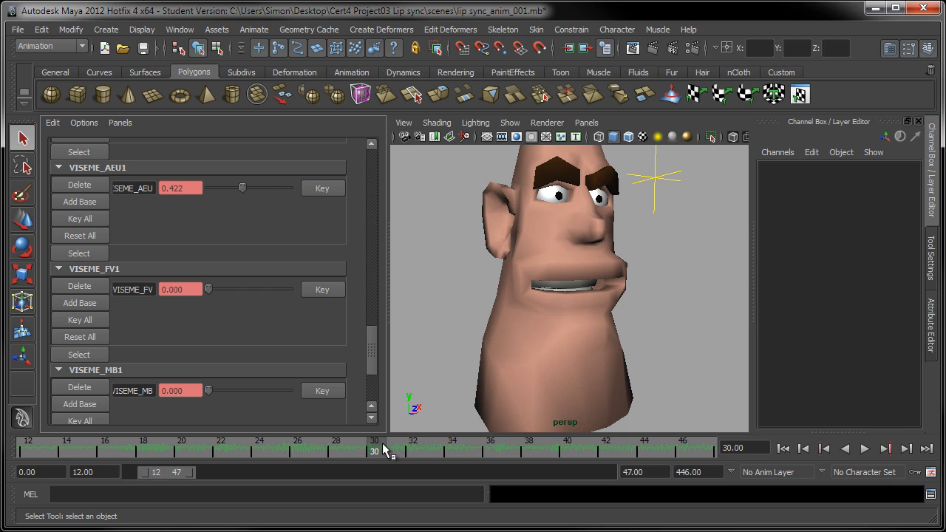
# Step: Play and stop at frame 23, then maximize the perspective view
pyautogui.hotkey('alt', 'v')
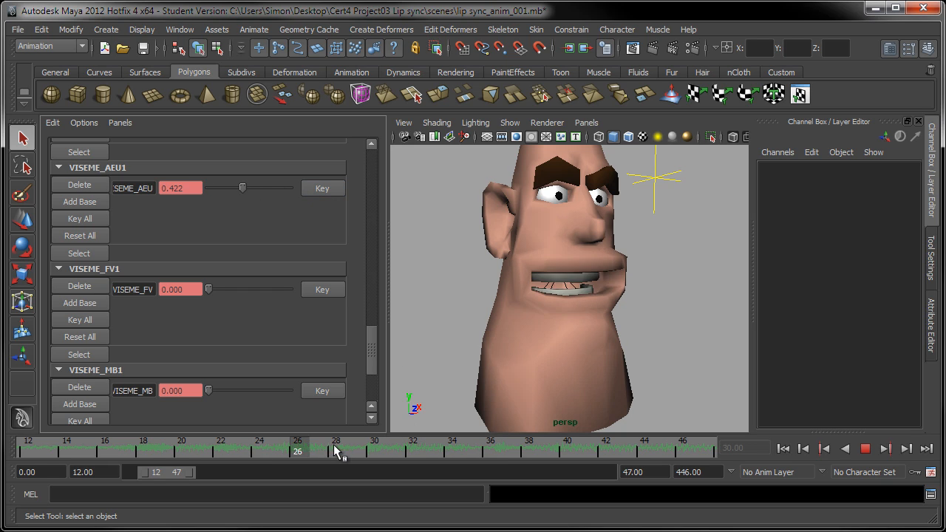
pyautogui.hotkey('alt', 'v')
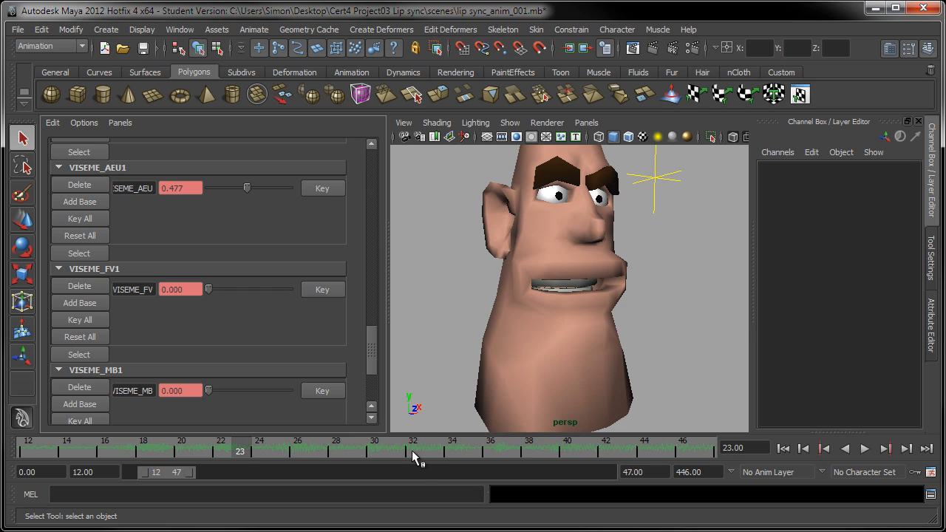
pyautogui.press('space')
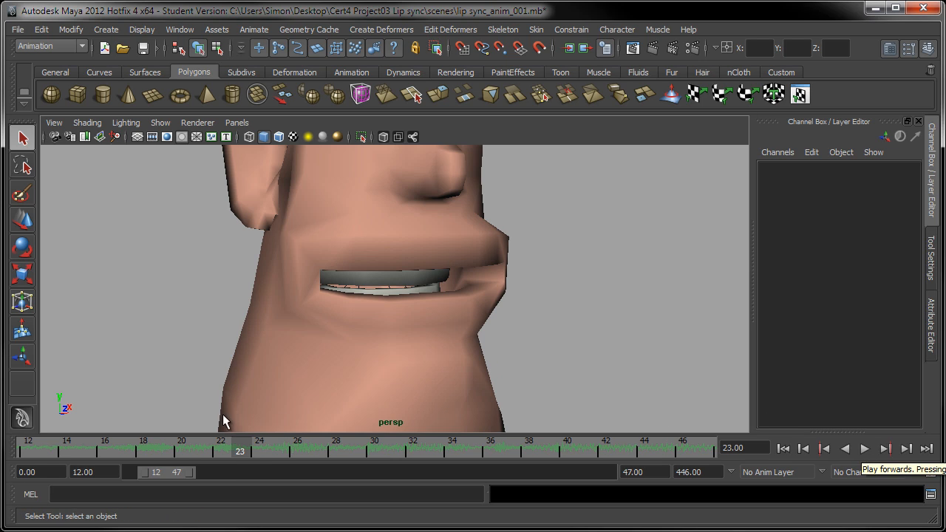
# Step: Play the mouth animation from frame 19 and around frame 30, then restore the Blend Shape editor layout
pyautogui.moveTo(243, 452); pyautogui.dragTo(163, 450)
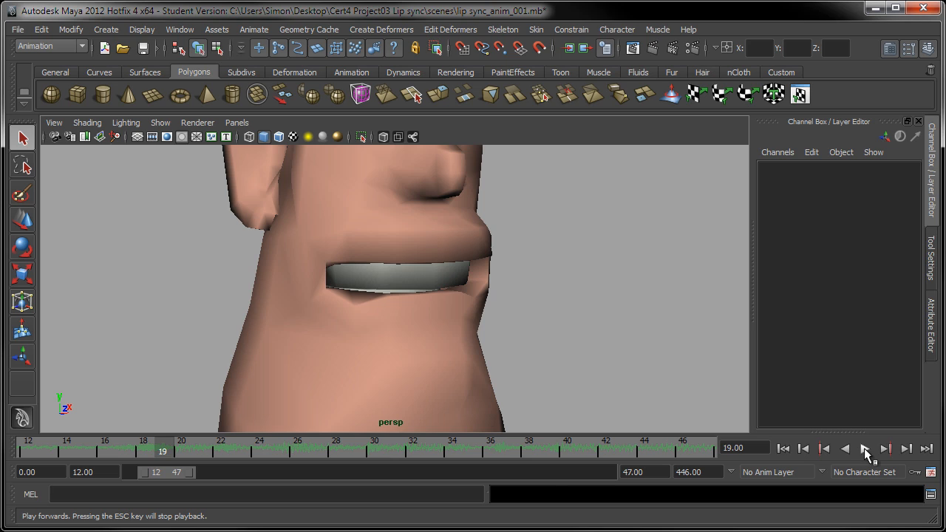
pyautogui.click(863, 448)
pyautogui.click(863, 448)
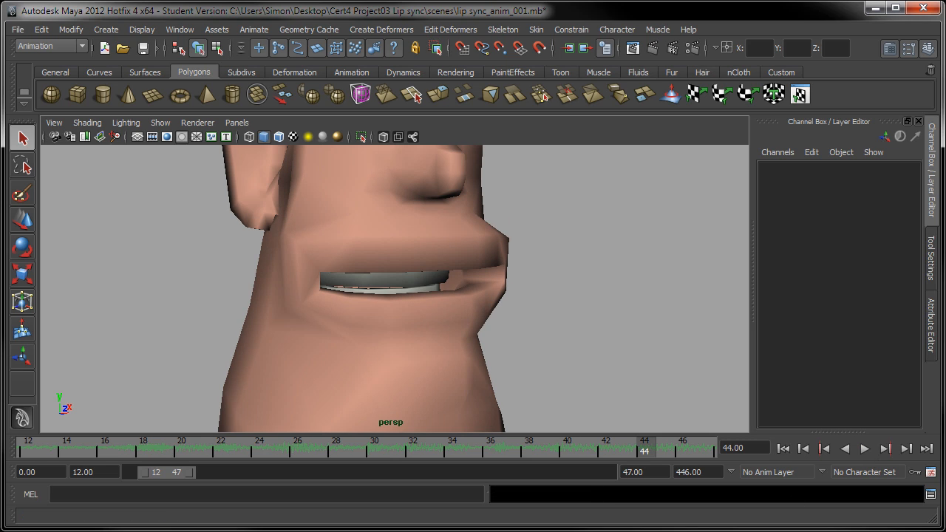
pyautogui.click(375, 451)
pyautogui.hotkey('alt', 'v')
pyautogui.moveTo(397, 457)
pyautogui.mouseDown()
pyautogui.moveTo(411, 452)
pyautogui.moveTo(289, 452)
pyautogui.moveTo(482, 460)
pyautogui.moveTo(313, 447)
pyautogui.moveTo(449, 452)
pyautogui.moveTo(364, 446)
pyautogui.moveTo(392, 452)
pyautogui.moveTo(382, 450)
pyautogui.mouseUp()
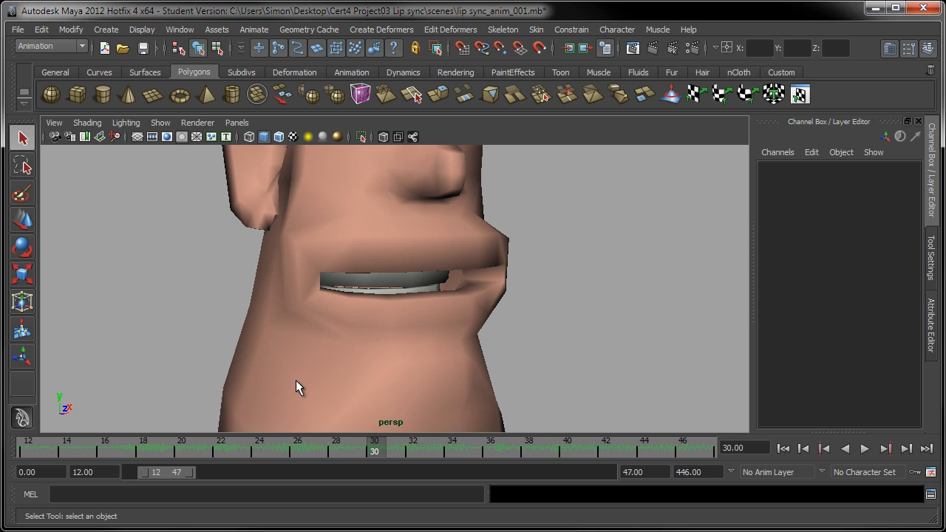
pyautogui.press('space')
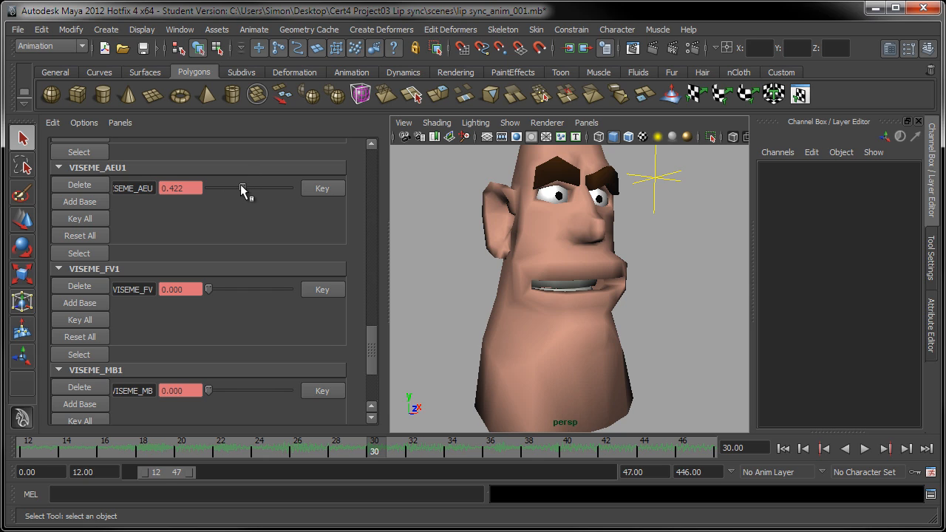
# Step: Set VISEME_AEU to 1.000 on frame 30 and key it, orbiting to check the open mouth
pyautogui.moveTo(241, 187); pyautogui.dragTo(328, 195)
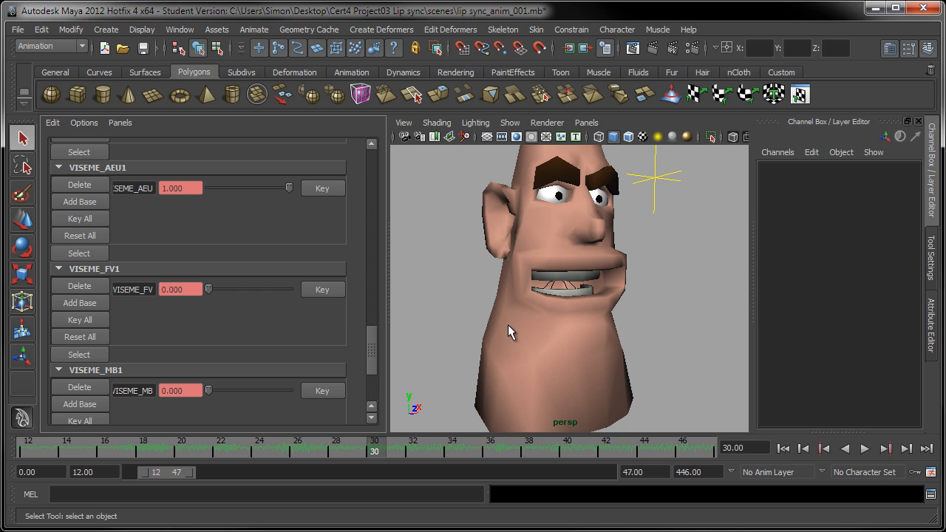
pyautogui.keyDown('alt'); pyautogui.moveTo(673, 296); pyautogui.dragTo(636, 297); pyautogui.keyUp('alt')
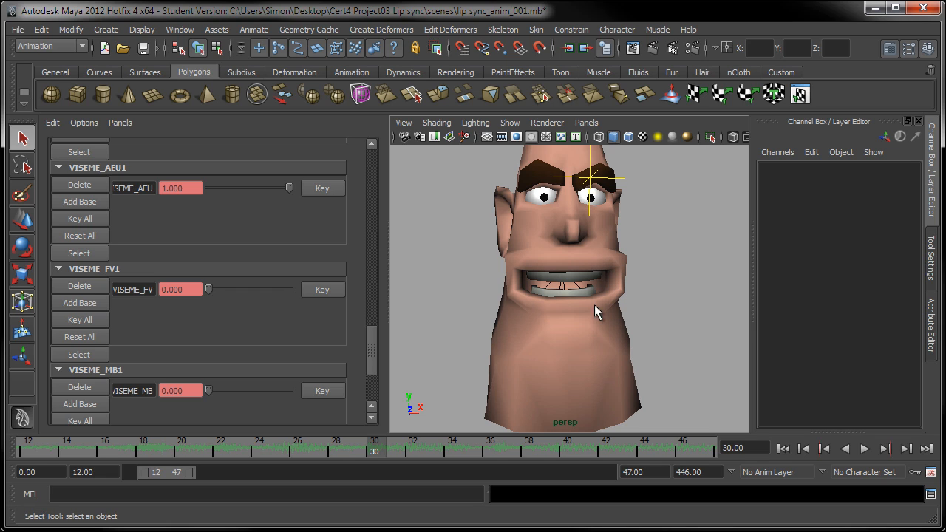
pyautogui.keyDown('alt'); pyautogui.moveTo(458, 301); pyautogui.dragTo(573, 287); pyautogui.keyUp('alt')
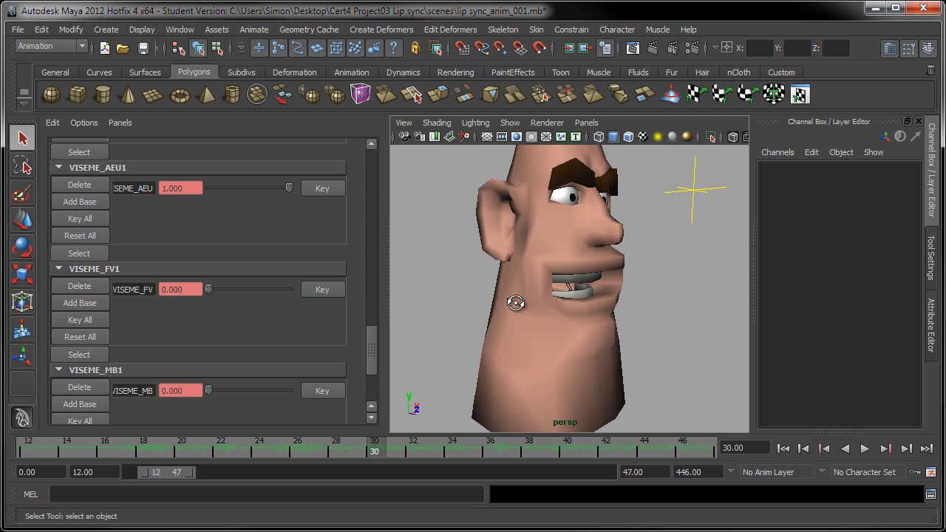
pyautogui.keyDown('alt'); pyautogui.moveTo(516, 303); pyautogui.dragTo(442, 295); pyautogui.keyUp('alt')
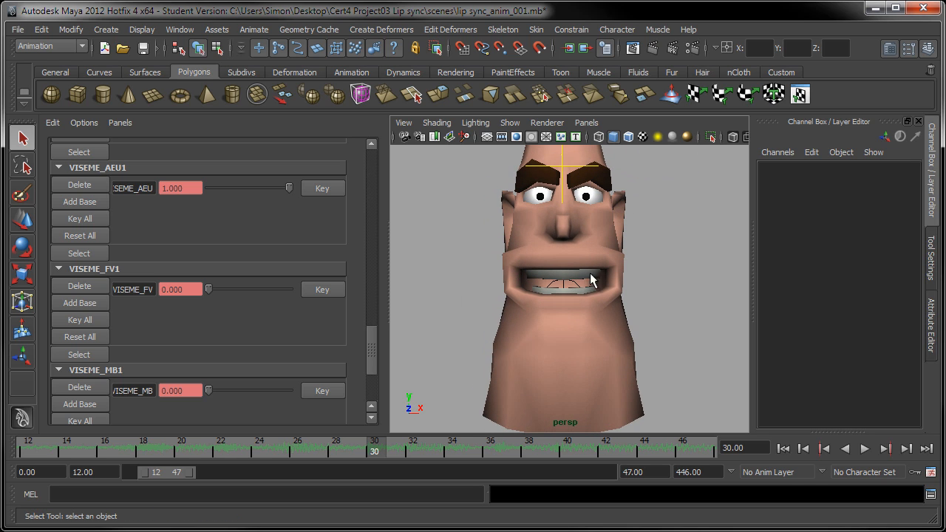
pyautogui.keyDown('alt'); pyautogui.moveTo(512, 313); pyautogui.dragTo(461, 402); pyautogui.keyUp('alt')
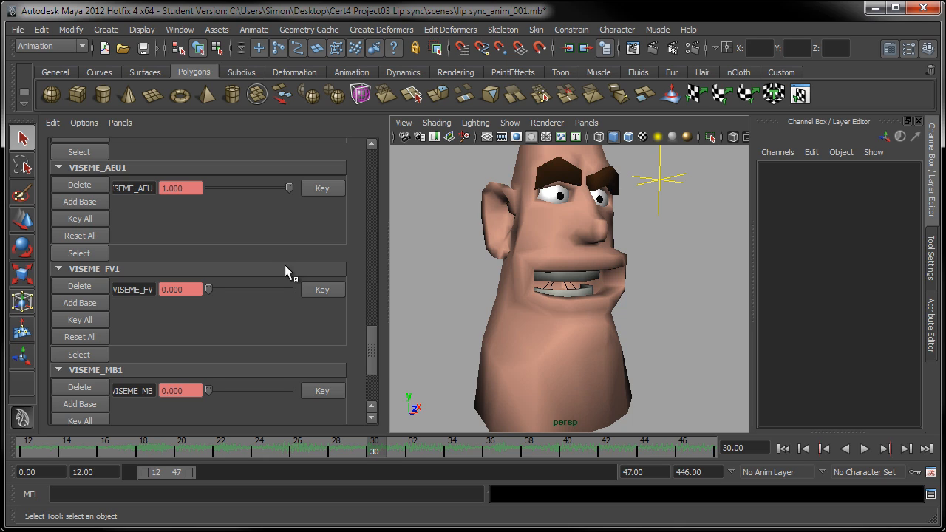
pyautogui.click(322, 188)
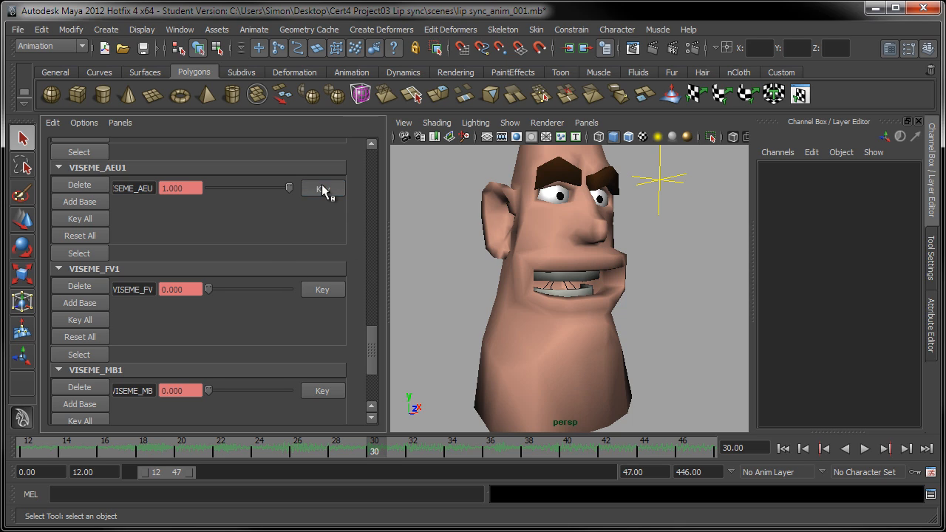
# Step: Key MOUTH_frown at 0 on frame 29, then raise it to 0.514 on frame 30
pyautogui.click(368, 450)
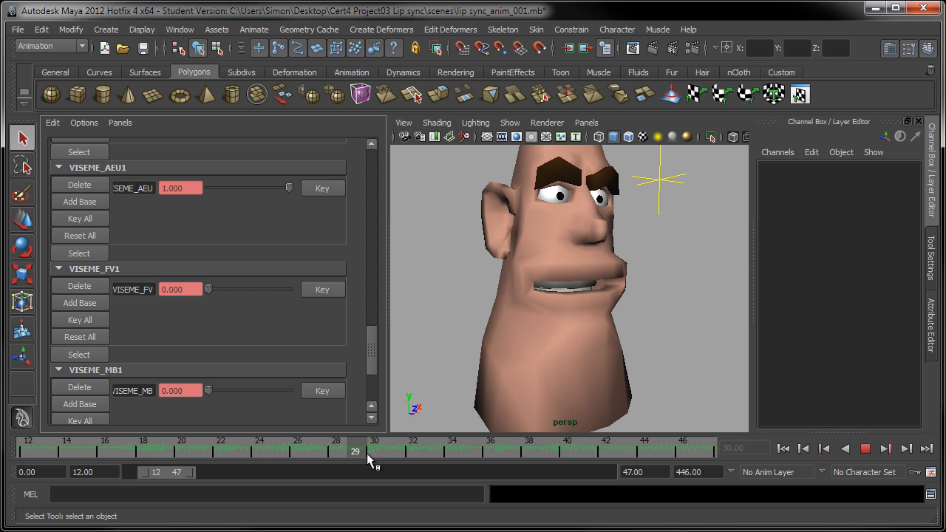
pyautogui.moveTo(371, 341); pyautogui.dragTo(379, 294)
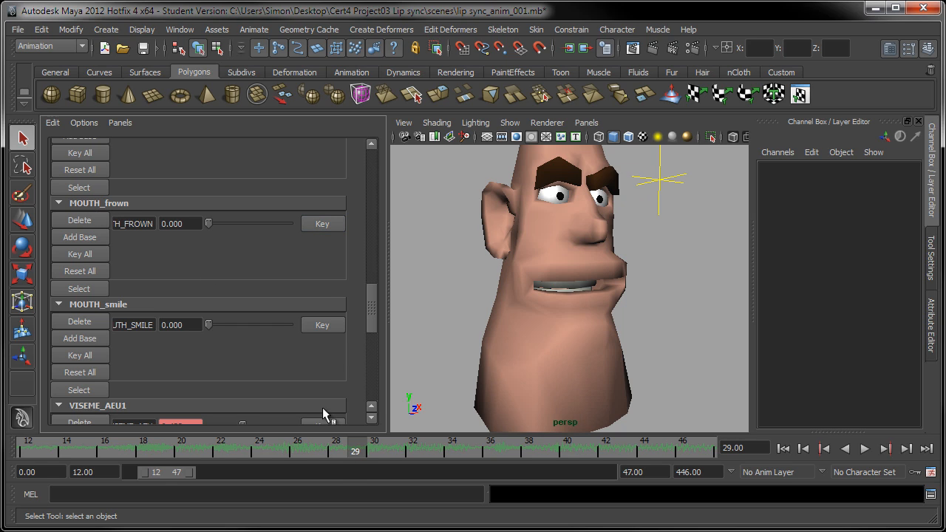
pyautogui.click(323, 223)
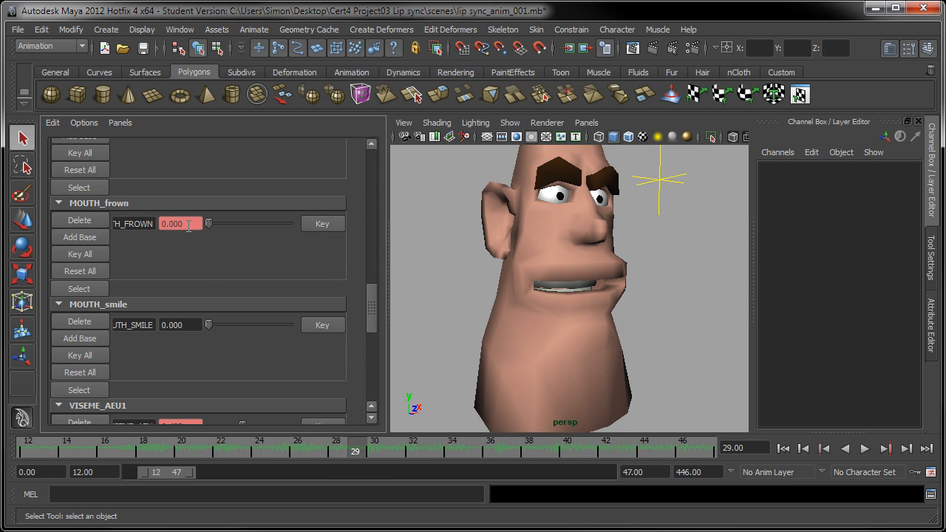
pyautogui.click(375, 455)
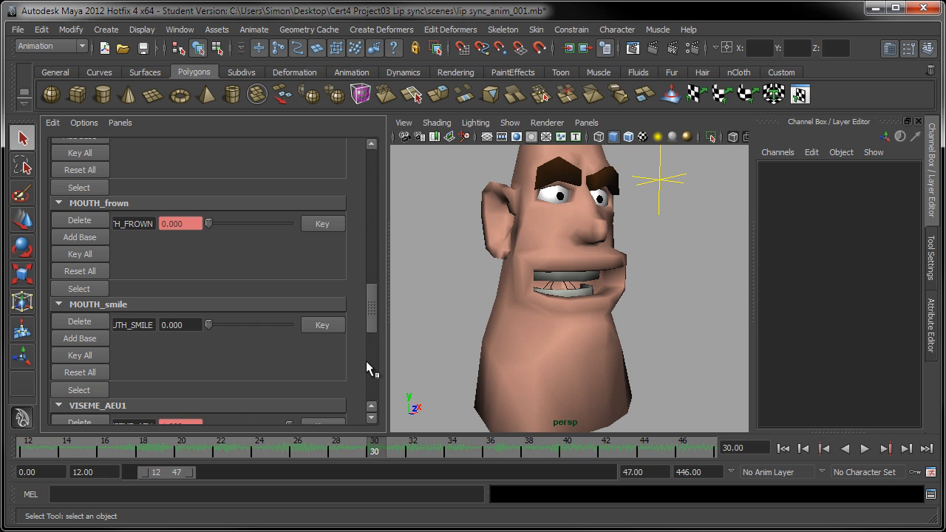
pyautogui.keyDown('alt'); pyautogui.moveTo(539, 308); pyautogui.dragTo(481, 300); pyautogui.keyUp('alt')
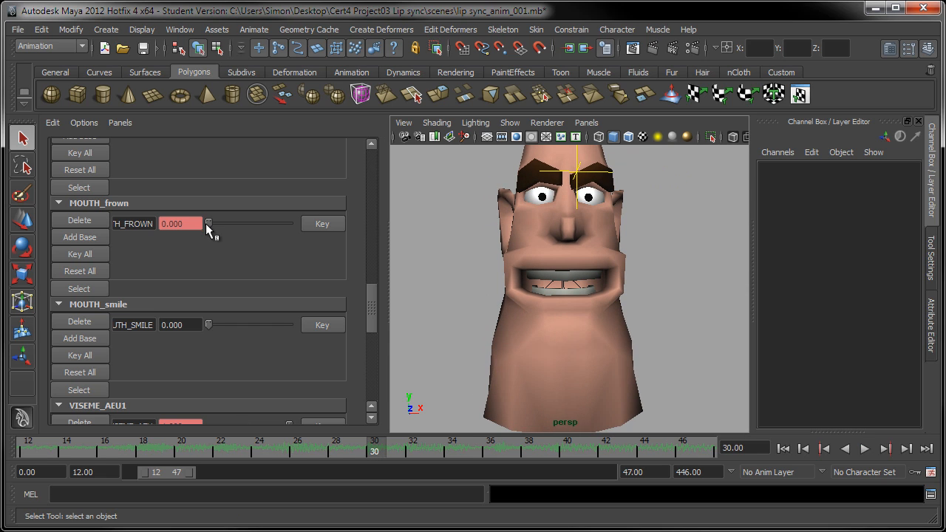
pyautogui.moveTo(207, 224); pyautogui.dragTo(249, 231)
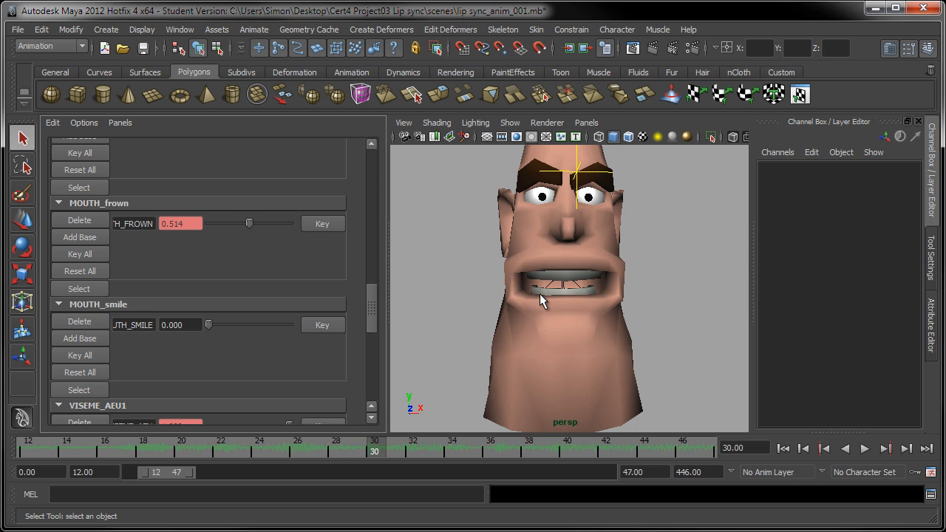
# Step: Fine-tune MOUTH_frown to 0.477 on frame 30, tumbling the view to check the downturn
pyautogui.keyDown('alt'); pyautogui.moveTo(510, 317); pyautogui.dragTo(518, 279); pyautogui.keyUp('alt')
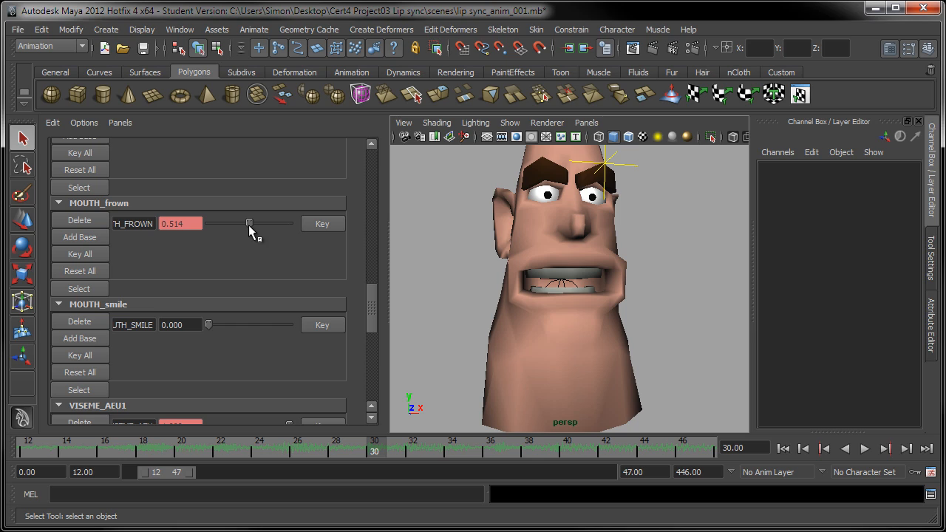
pyautogui.moveTo(248, 225)
pyautogui.mouseDown()
pyautogui.moveTo(179, 227)
pyautogui.moveTo(247, 229)
pyautogui.mouseUp()
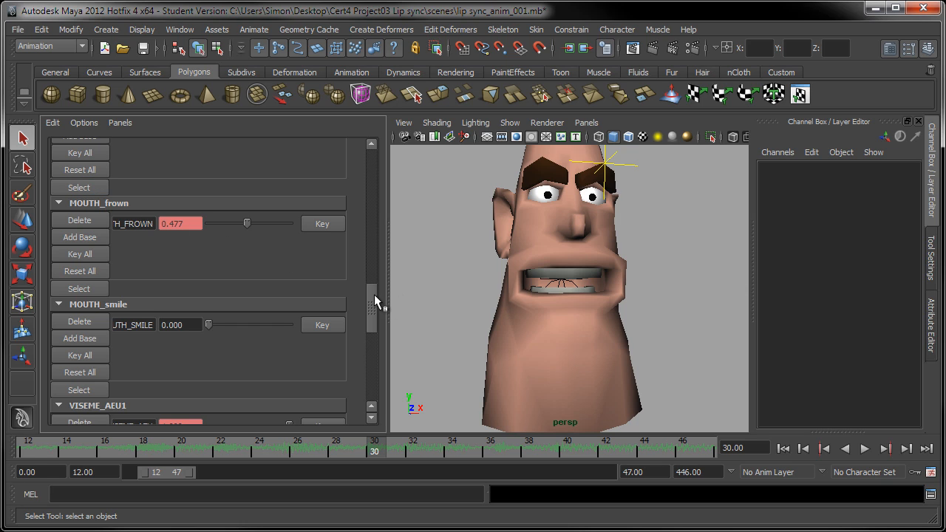
pyautogui.moveTo(373, 294); pyautogui.dragTo(374, 277)
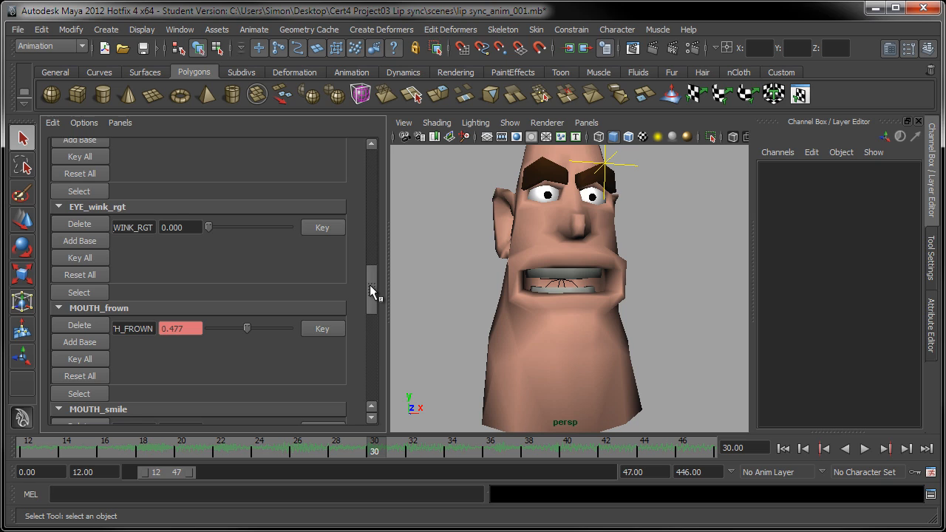
pyautogui.moveTo(370, 285); pyautogui.dragTo(369, 303)
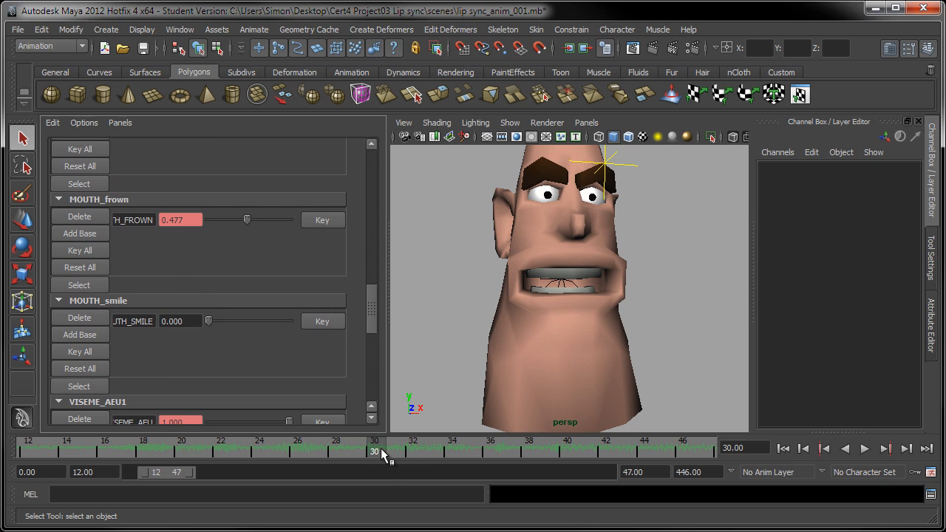
# Step: Scrub the frames around 30–33 and stop on frame 33
pyautogui.moveTo(380, 448)
pyautogui.mouseDown()
pyautogui.moveTo(326, 452)
pyautogui.moveTo(387, 445)
pyautogui.moveTo(376, 446)
pyautogui.moveTo(409, 456)
pyautogui.mouseUp()
pyautogui.moveTo(374, 309); pyautogui.dragTo(368, 327)
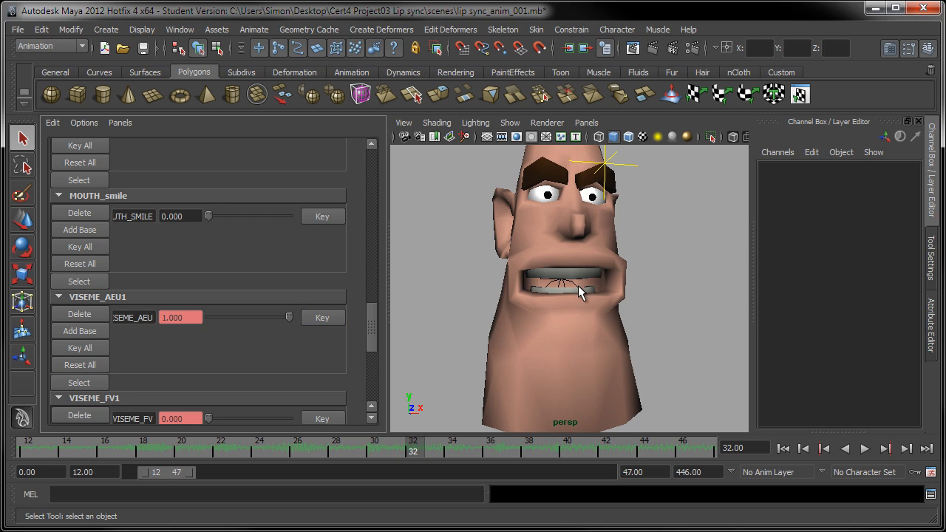
pyautogui.moveTo(425, 452); pyautogui.dragTo(432, 455)
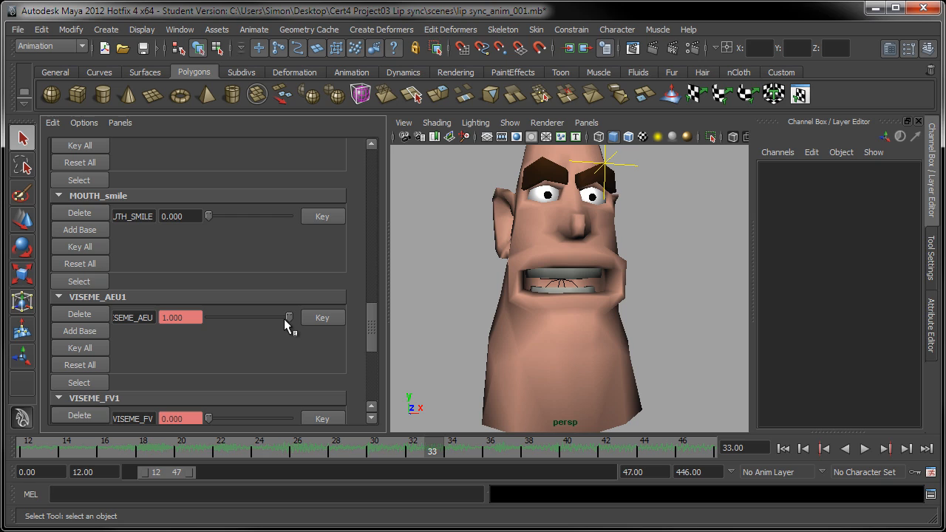
# Step: At frame 33, zero VISEME_AEU and MOUTH_frown, then compare with the open mouth at frame 32
pyautogui.moveTo(285, 318); pyautogui.dragTo(208, 317)
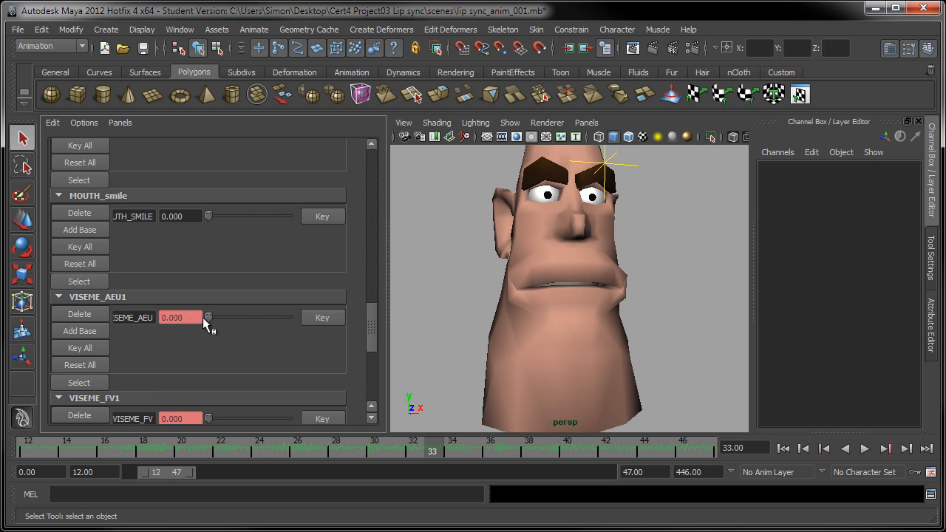
pyautogui.moveTo(376, 308); pyautogui.dragTo(375, 271)
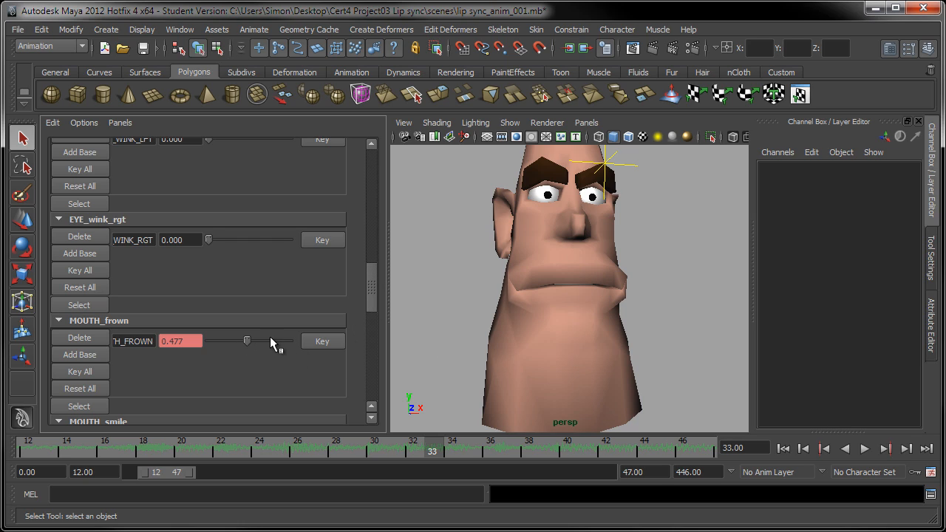
pyautogui.moveTo(242, 339); pyautogui.dragTo(198, 348)
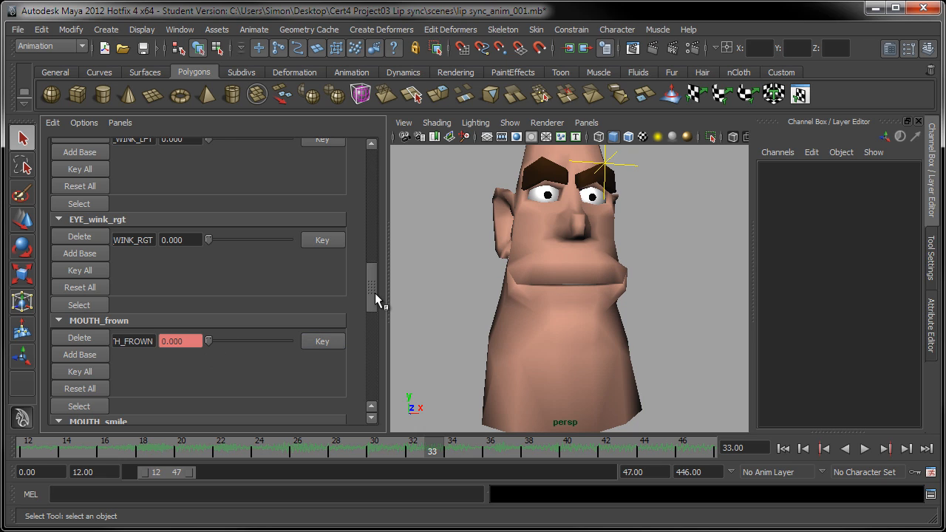
pyautogui.moveTo(374, 293); pyautogui.dragTo(362, 387)
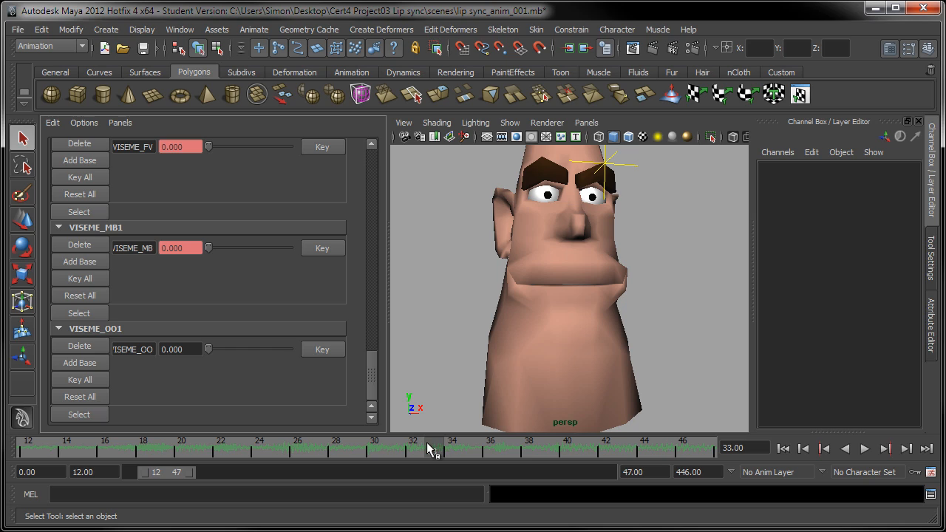
pyautogui.moveTo(434, 450); pyautogui.dragTo(416, 450)
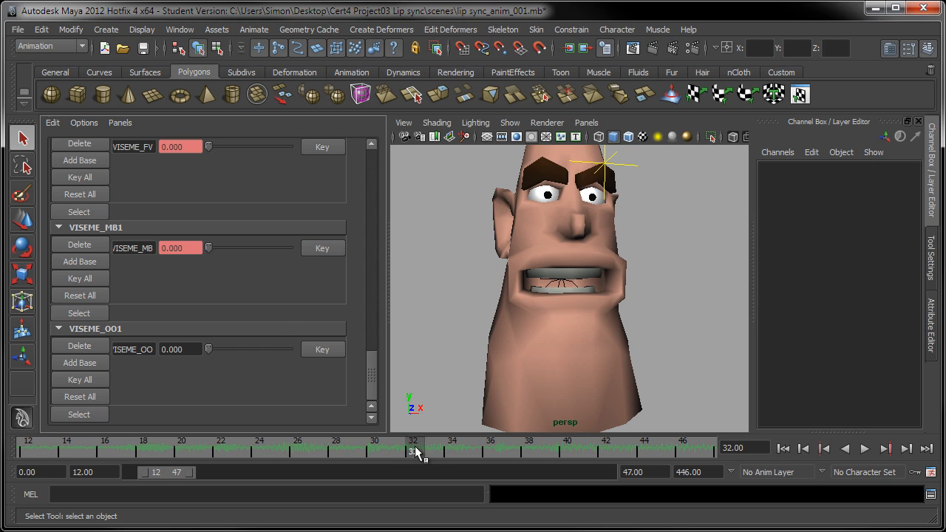
pyautogui.moveTo(415, 449); pyautogui.dragTo(443, 451)
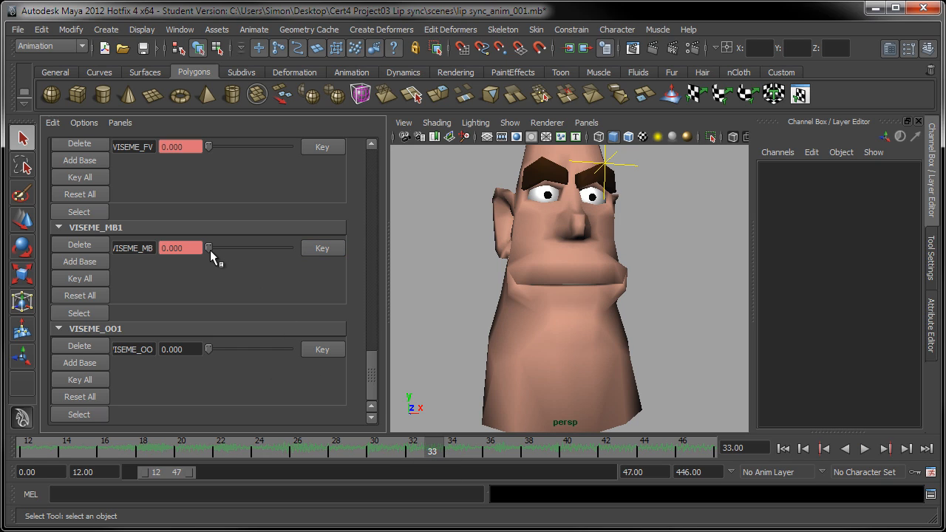
# Step: Push VISEME_MB to 1.000 at frame 33, then play and scrub frames 28–34 to check the closure
pyautogui.moveTo(210, 250); pyautogui.dragTo(309, 256)
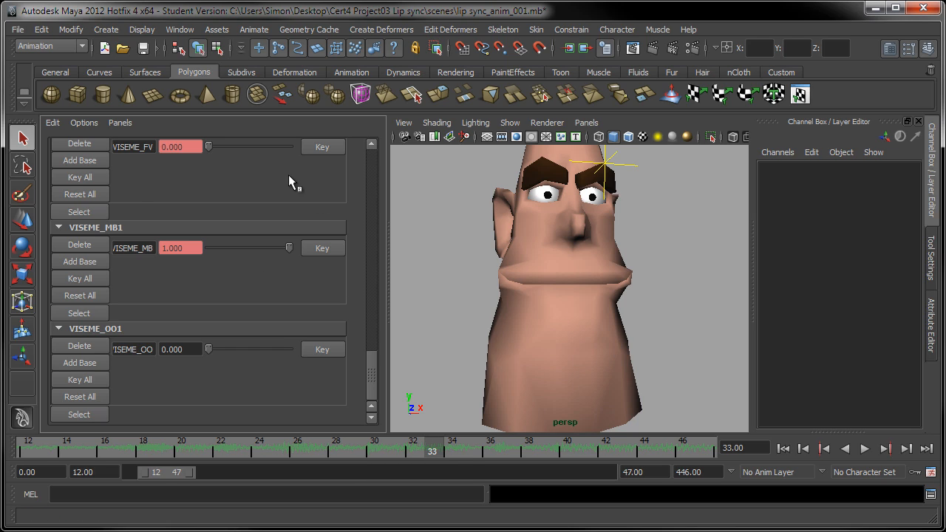
pyautogui.hotkey('alt', 'v')
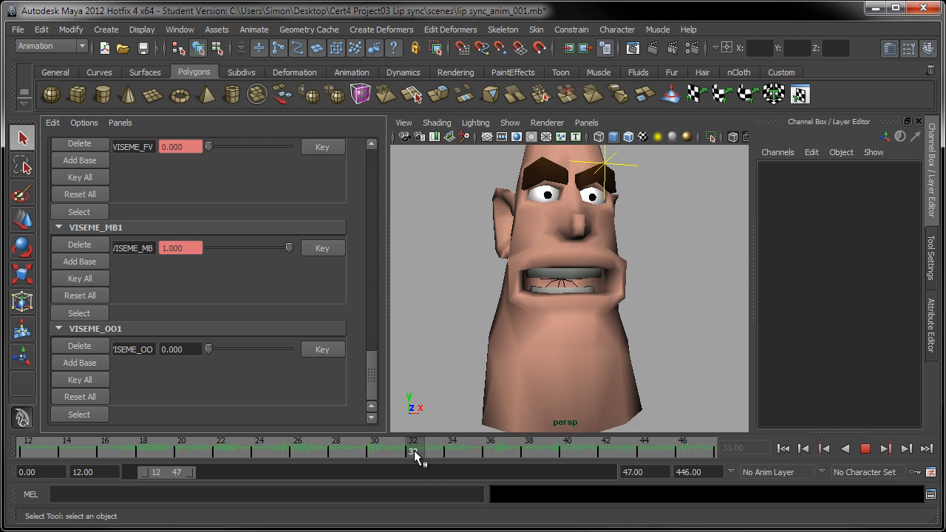
pyautogui.moveTo(405, 447); pyautogui.dragTo(337, 453)
pyautogui.moveTo(415, 446); pyautogui.dragTo(453, 450)
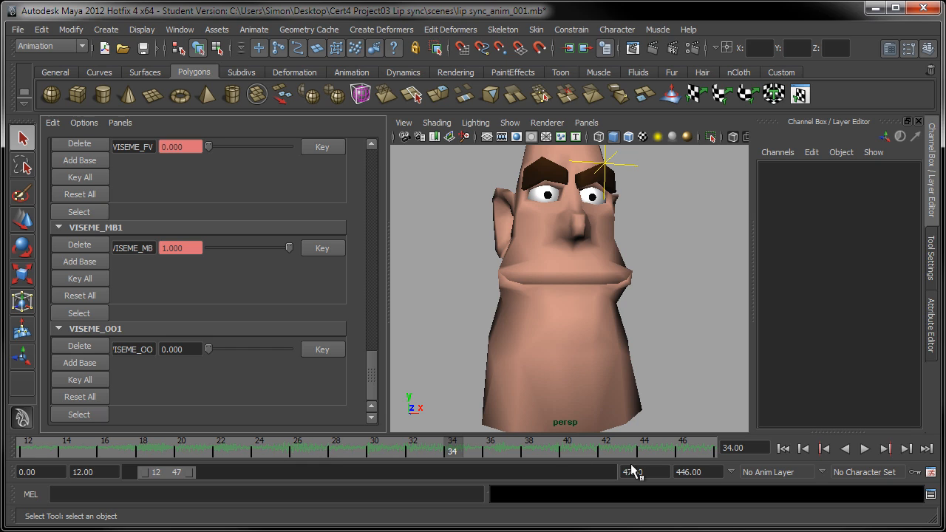
# Step: Start the playback range earlier and play the lip sync from frame 0
pyautogui.click(783, 448)
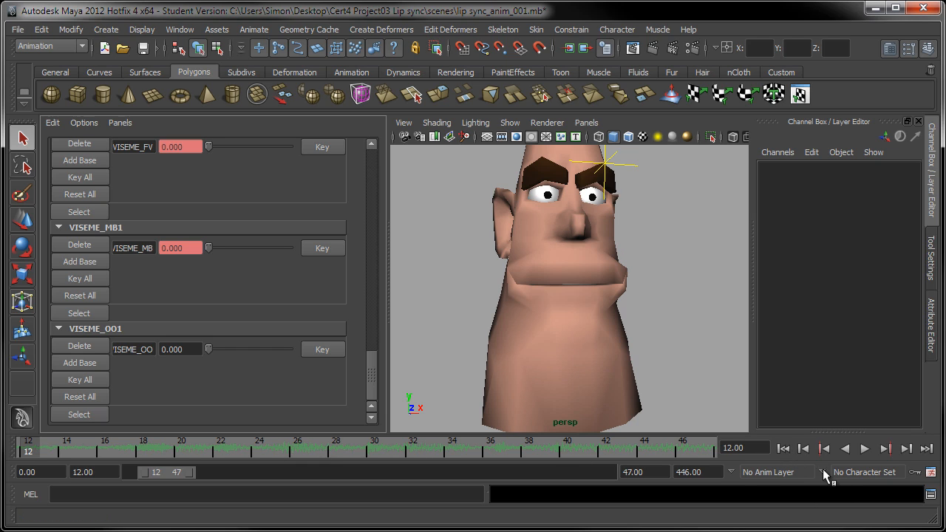
pyautogui.moveTo(144, 472); pyautogui.dragTo(129, 471)
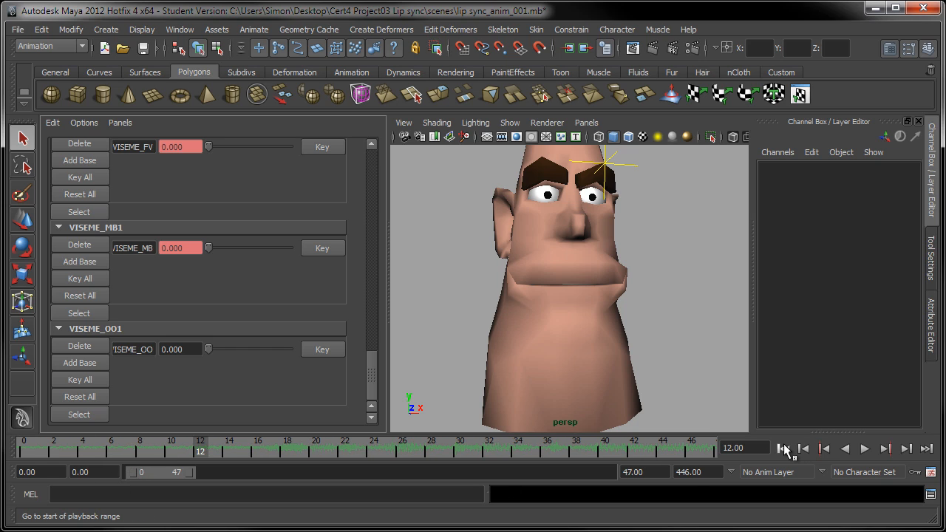
pyautogui.click(783, 448)
pyautogui.click(865, 449)
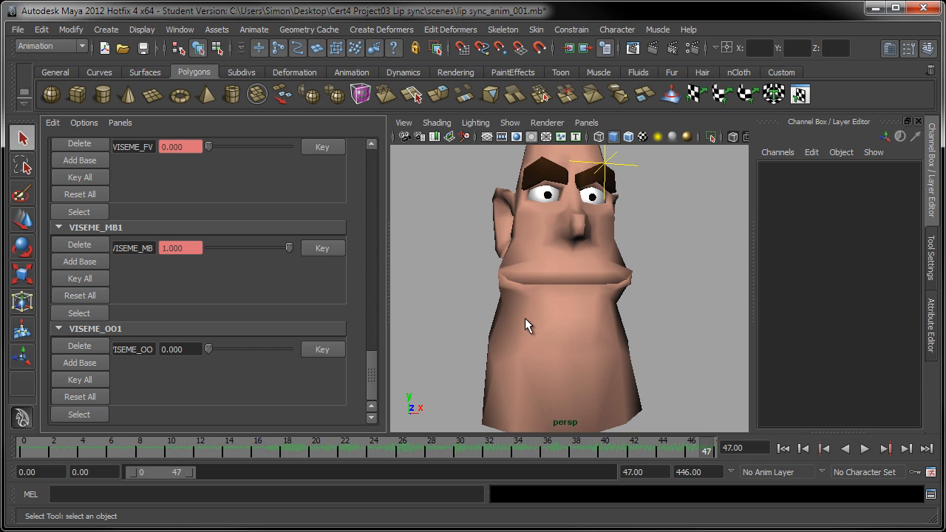
# Step: Play in the persp view, stop at frame 42, and shift the playback range to frames 14–61
pyautogui.click(676, 214)
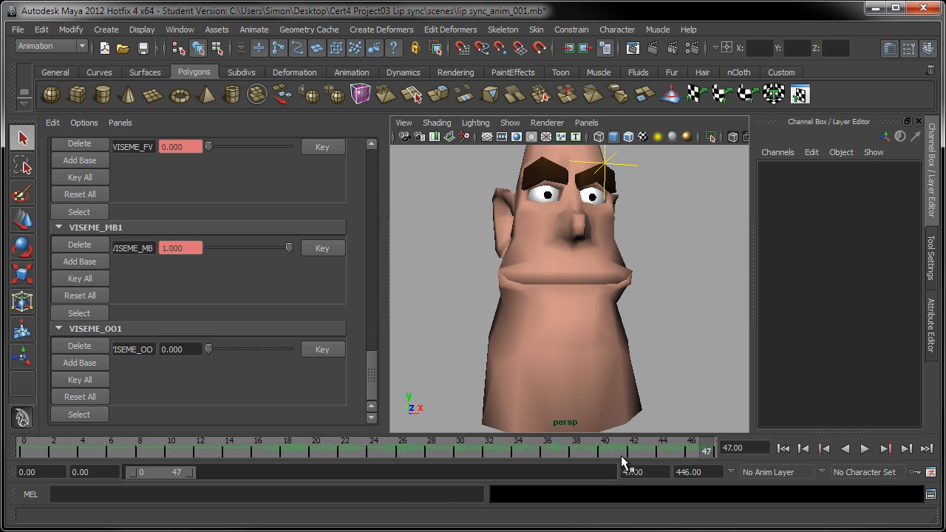
pyautogui.hotkey('alt', 'v')
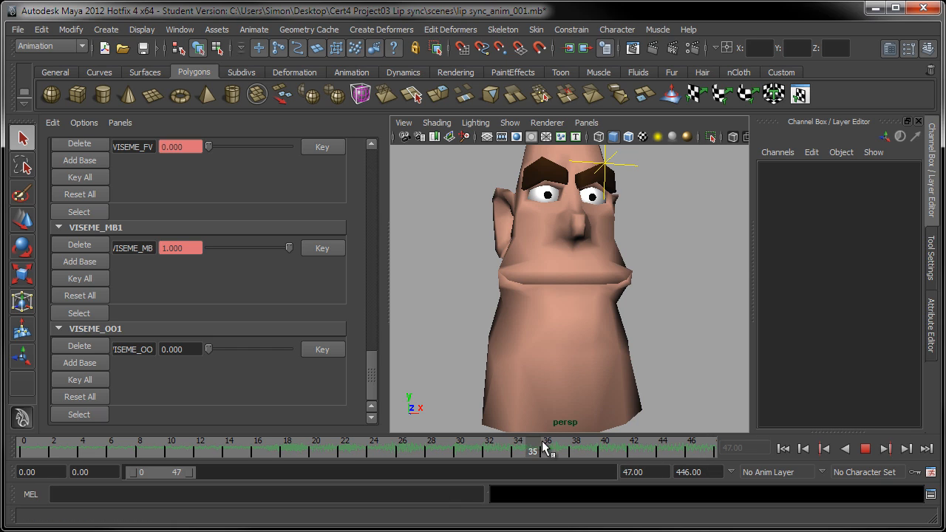
pyautogui.click(633, 448)
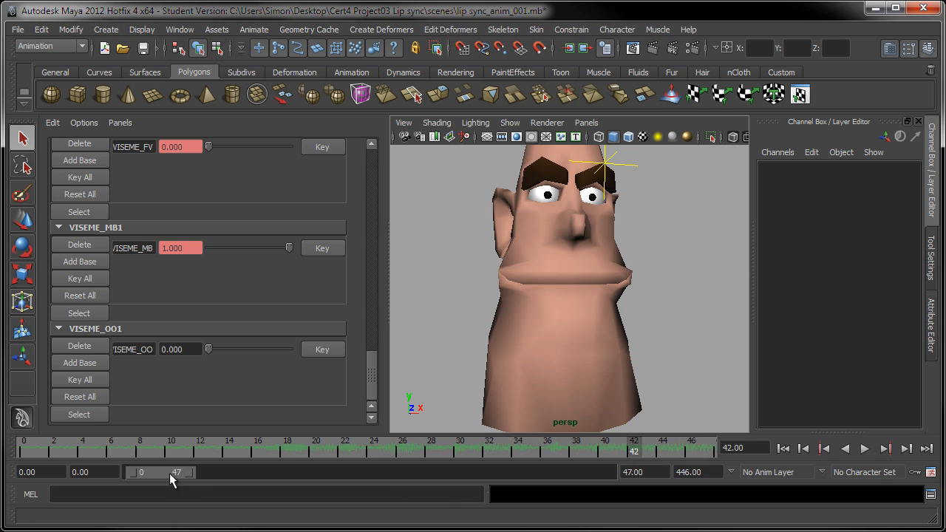
pyautogui.moveTo(169, 473); pyautogui.dragTo(188, 474)
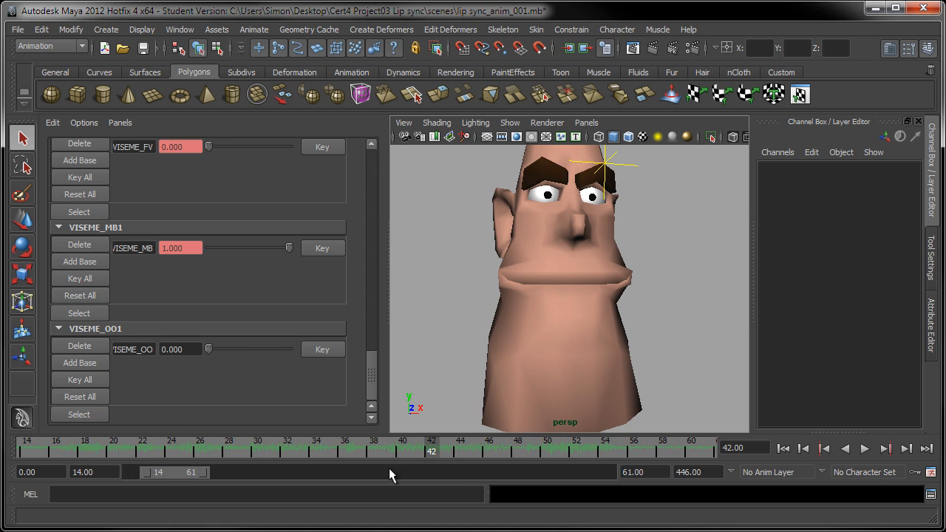
pyautogui.click(240, 452)
# Step: Play and scrub frames 29–35 to review the lip closure, ending on frame 35
pyautogui.hotkey('alt', 'v')
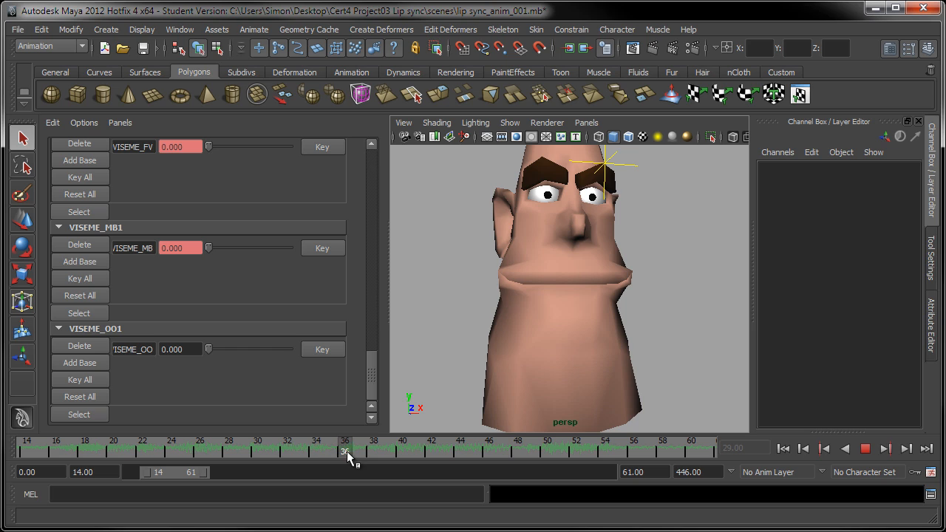
pyautogui.moveTo(296, 452); pyautogui.dragTo(259, 458)
pyautogui.hotkey('alt', 'v')
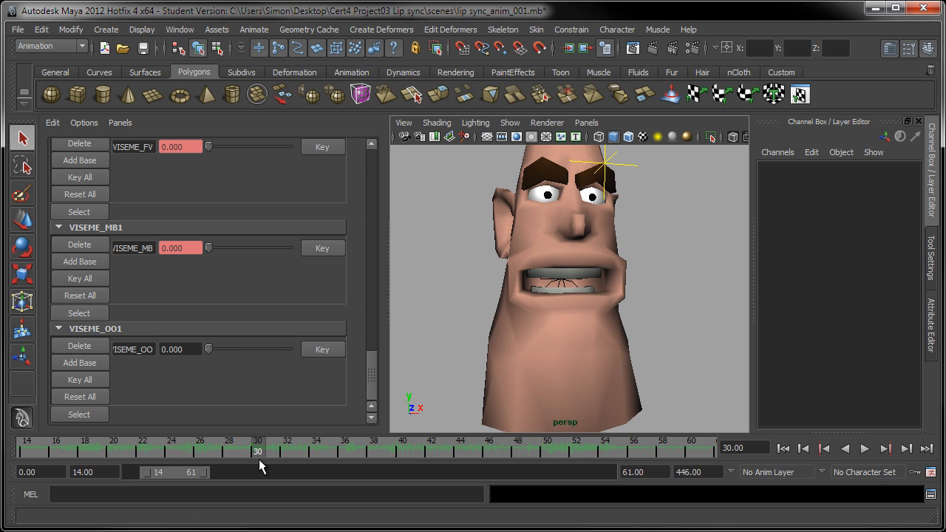
pyautogui.click(864, 450)
pyautogui.click(864, 449)
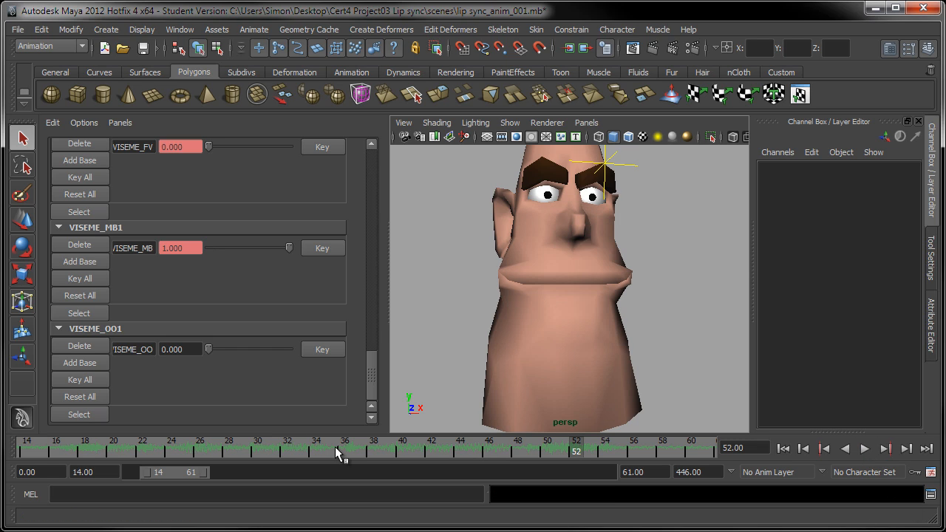
pyautogui.moveTo(335, 448); pyautogui.dragTo(354, 475)
pyautogui.hotkey('alt', 'v')
pyautogui.moveTo(262, 448); pyautogui.dragTo(333, 454)
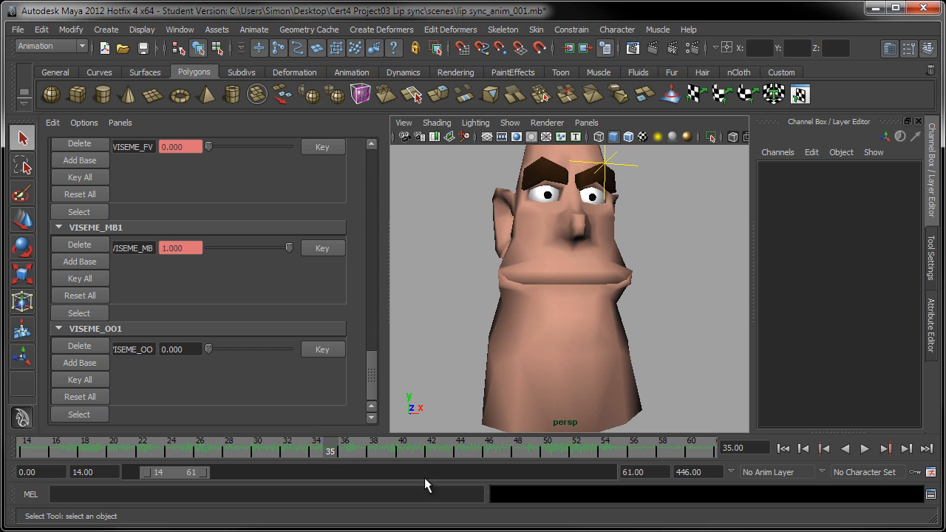
# Step: Key VISEME_MB at 1.000 on frame 35, key it at 0 on frame 36, then play back
pyautogui.click(328, 249)
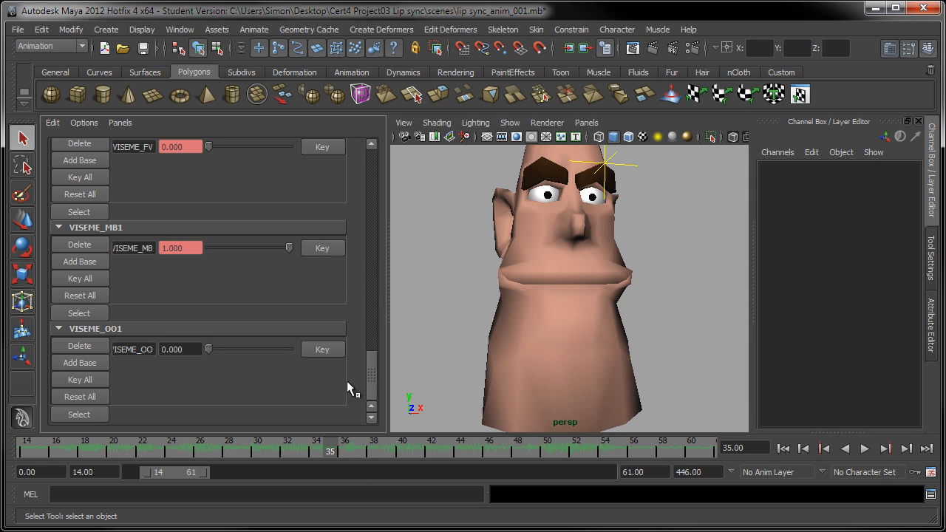
pyautogui.moveTo(368, 365); pyautogui.dragTo(372, 343)
pyautogui.click(339, 448)
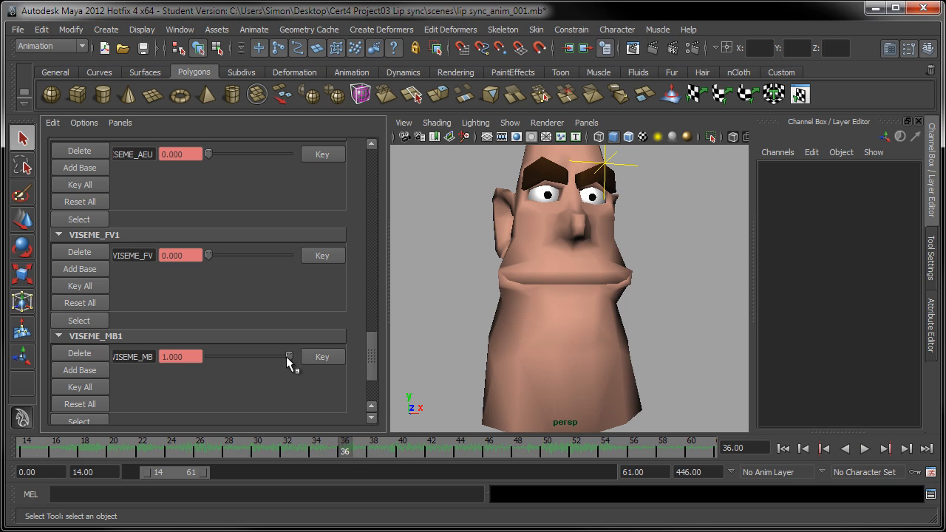
pyautogui.moveTo(290, 354); pyautogui.dragTo(169, 364)
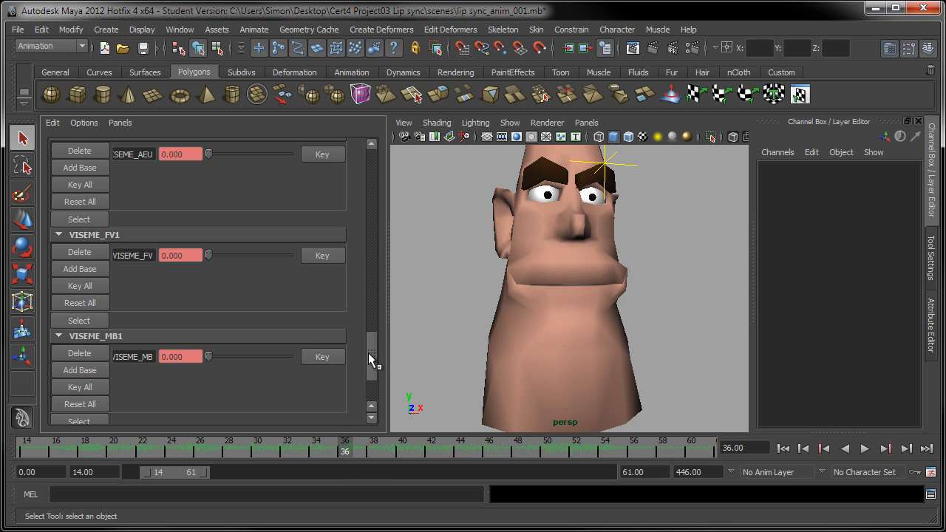
pyautogui.moveTo(368, 353)
pyautogui.mouseDown()
pyautogui.moveTo(368, 377)
pyautogui.moveTo(368, 350)
pyautogui.mouseUp()
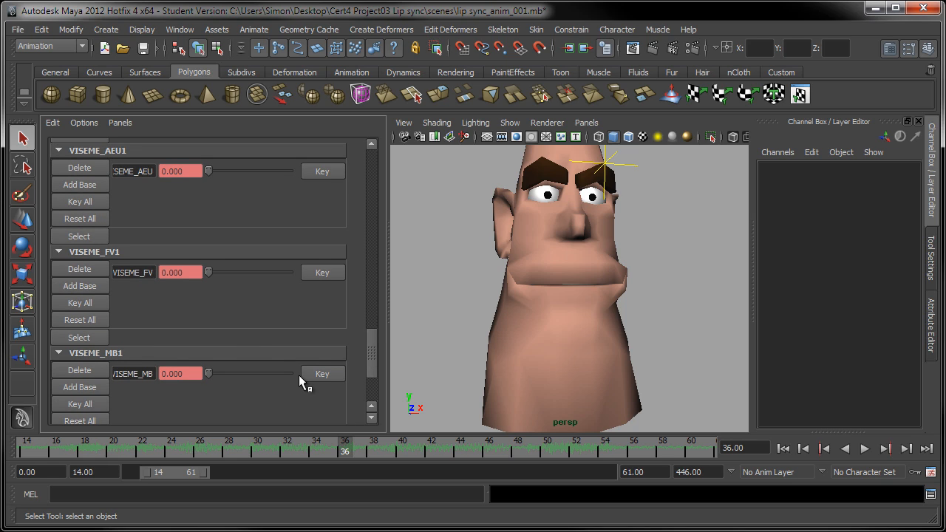
pyautogui.moveTo(354, 447); pyautogui.dragTo(328, 449)
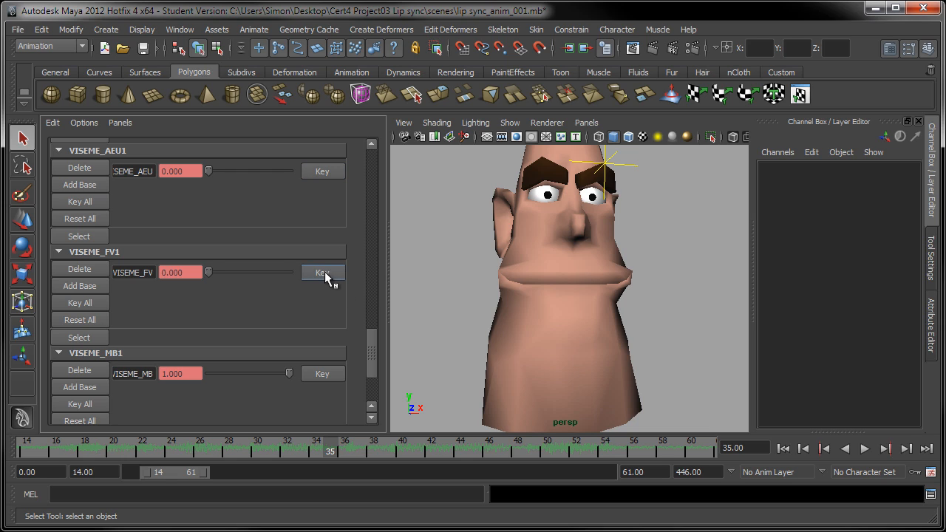
pyautogui.hotkey('alt', 'v')
# Step: On frame 36, raise VISEME_FV to 0.578 and VISEME_AEU to 0.404, then orbit the view
pyautogui.click(342, 452)
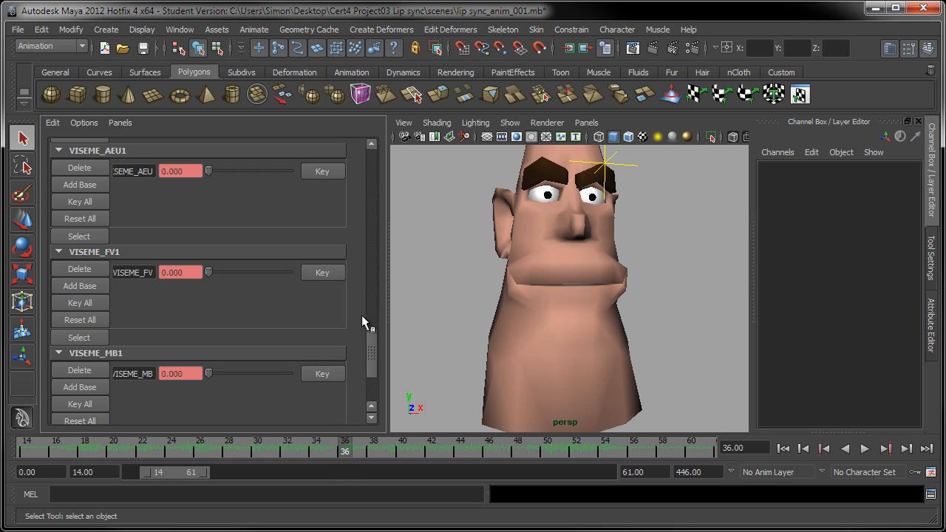
pyautogui.moveTo(372, 341); pyautogui.dragTo(374, 325)
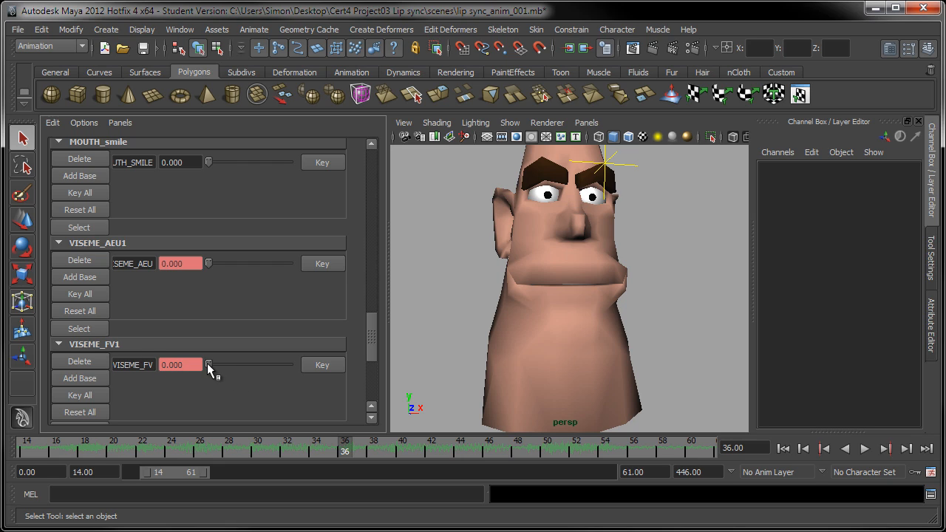
pyautogui.moveTo(207, 363); pyautogui.dragTo(255, 368)
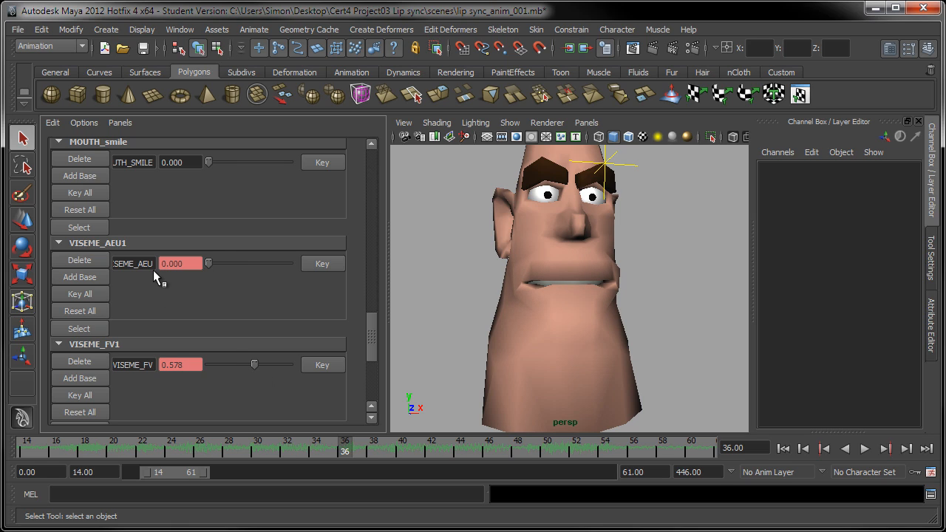
pyautogui.moveTo(207, 263); pyautogui.dragTo(240, 266)
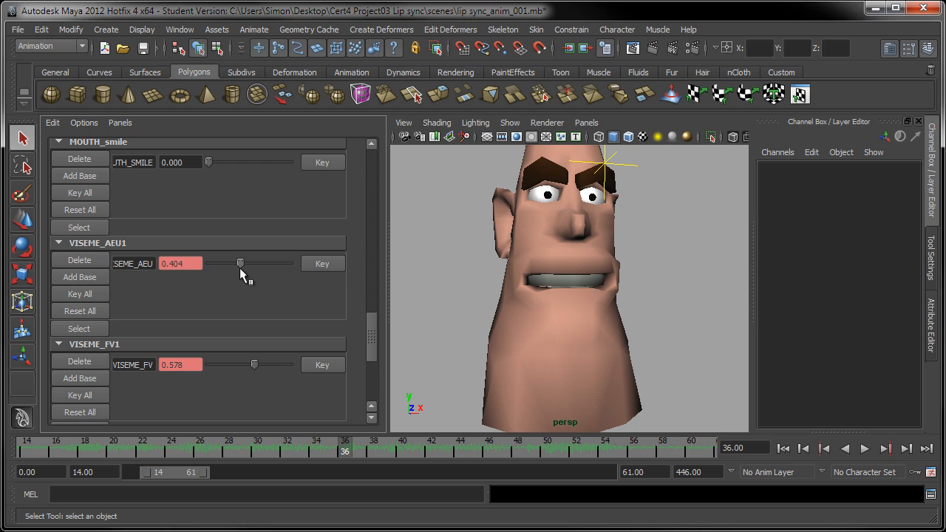
pyautogui.keyDown('alt'); pyautogui.moveTo(510, 335); pyautogui.dragTo(595, 332); pyautogui.keyUp('alt')
pyautogui.keyDown('alt'); pyautogui.moveTo(675, 336); pyautogui.dragTo(598, 313); pyautogui.keyUp('alt')
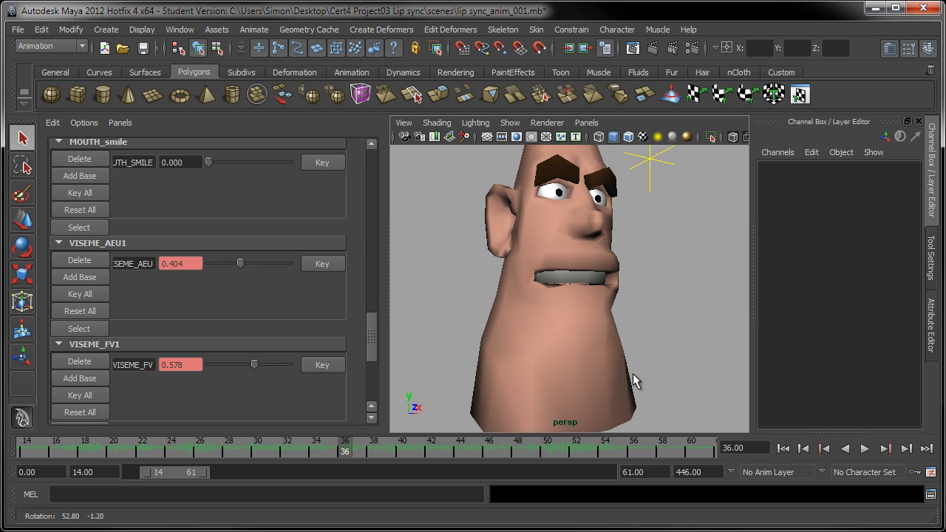
# Step: Key the AEU shape on frame 36, then key VISEME_OO at 0 on frame 37
pyautogui.keyDown('alt'); pyautogui.moveTo(633, 380); pyautogui.dragTo(629, 399); pyautogui.keyUp('alt')
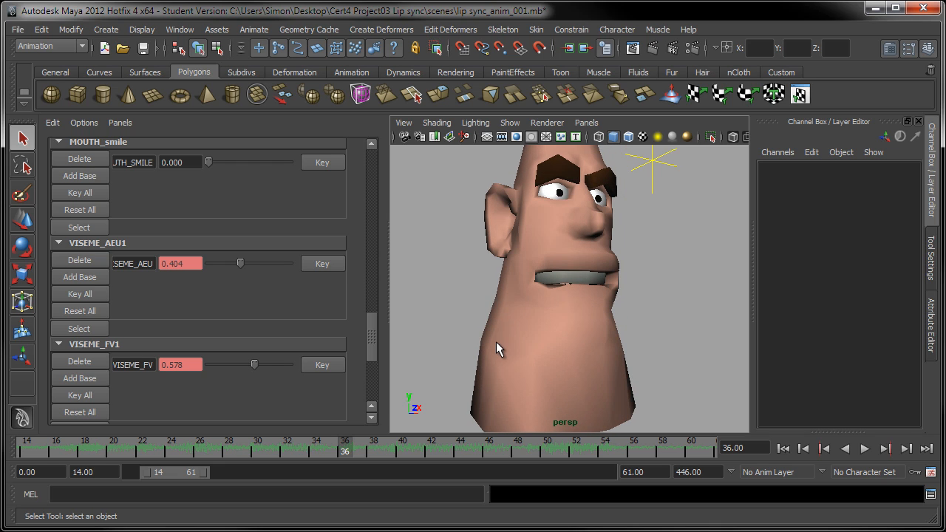
pyautogui.moveTo(495, 341)
pyautogui.keyDown('alt'); pyautogui.mouseDown()
pyautogui.moveTo(498, 331)
pyautogui.moveTo(491, 347)
pyautogui.mouseUp(); pyautogui.keyUp('alt')
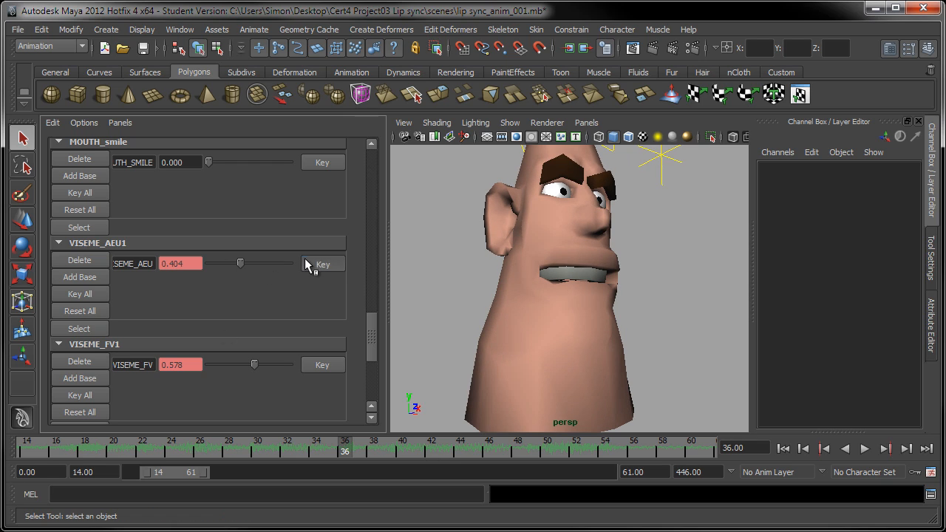
pyautogui.click(327, 361)
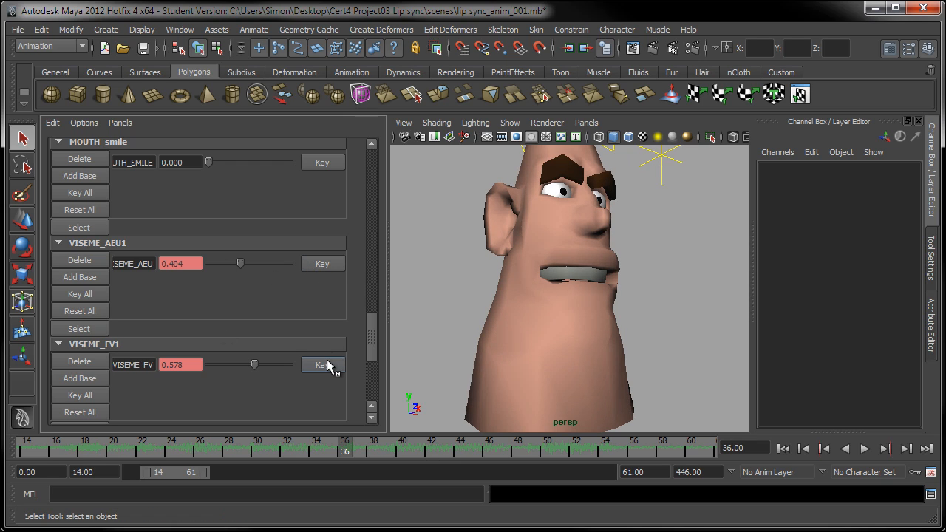
pyautogui.click(359, 443)
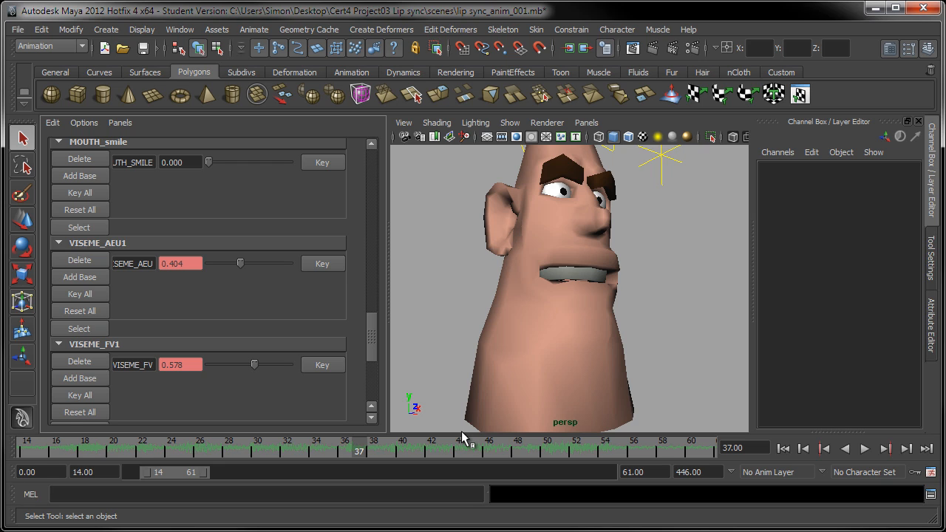
pyautogui.keyDown('alt'); pyautogui.moveTo(565, 337); pyautogui.dragTo(548, 337); pyautogui.keyUp('alt')
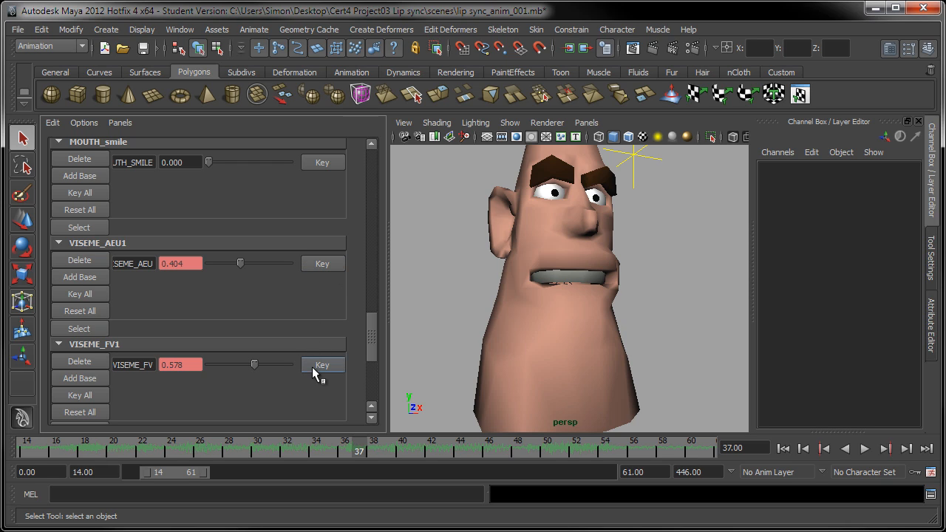
pyautogui.scroll(2, 369, 325)
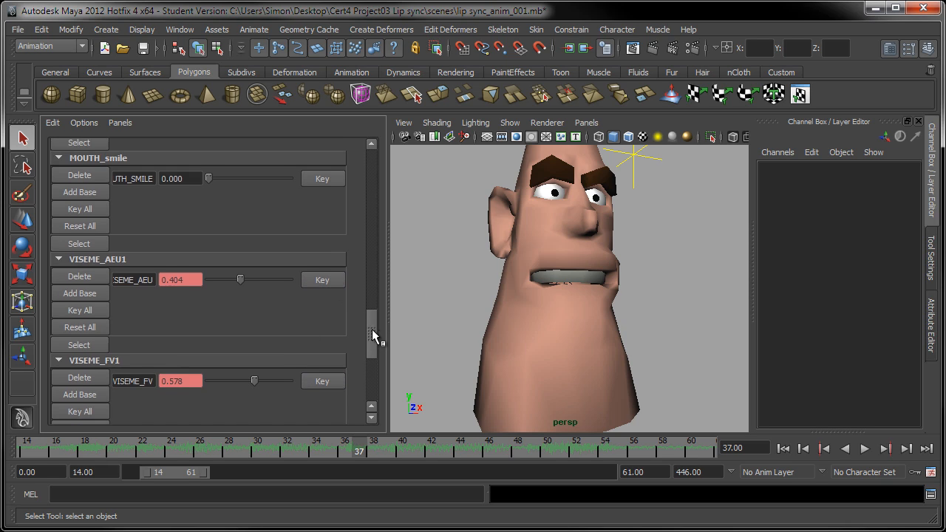
pyautogui.moveTo(371, 332); pyautogui.dragTo(365, 367)
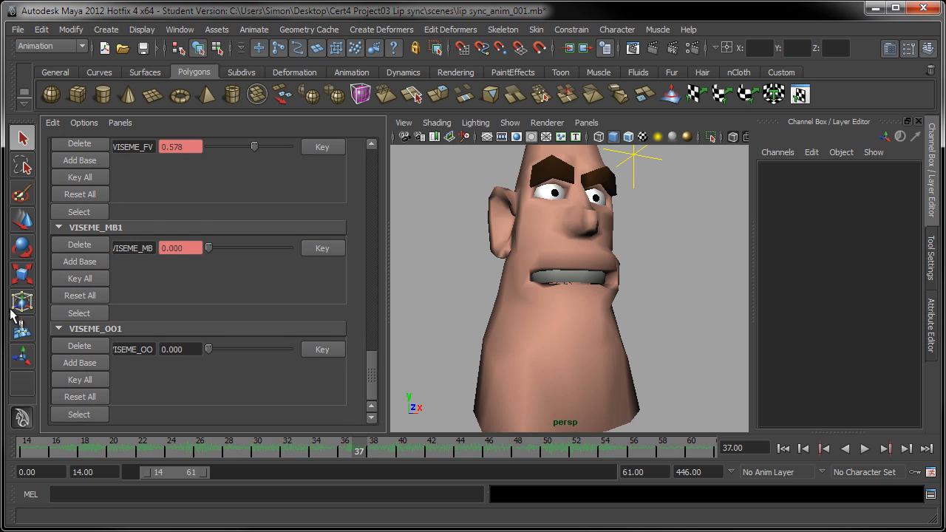
pyautogui.click(319, 350)
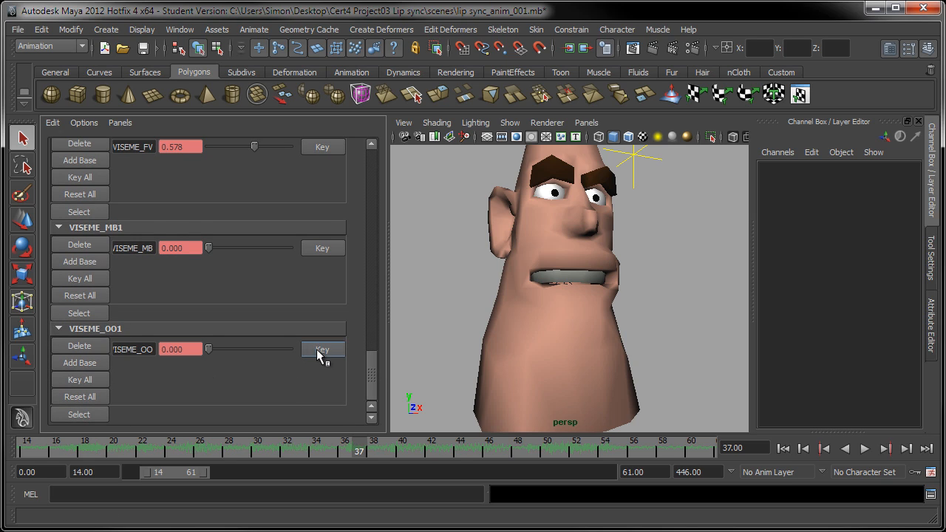
# Step: On frame 38, raise VISEME_OO and key MB, AEU and FV at 0
pyautogui.click(369, 450)
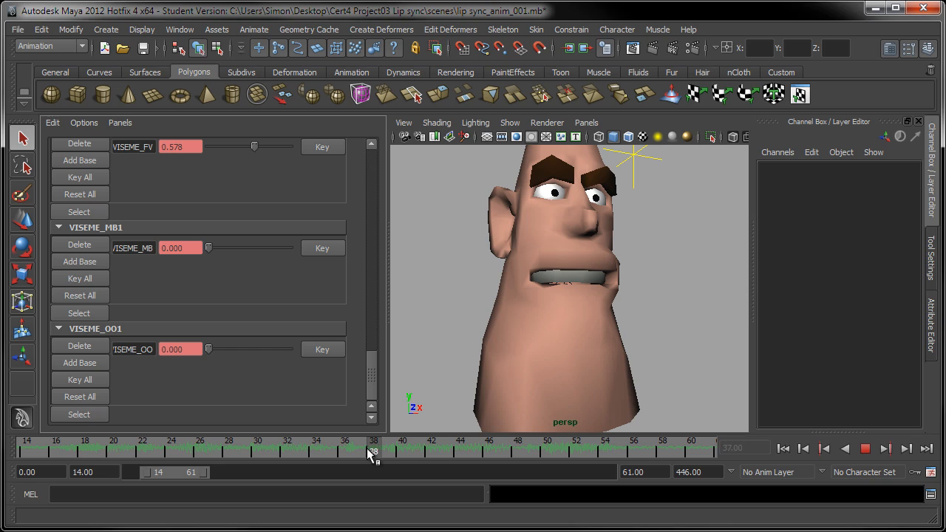
pyautogui.moveTo(210, 345); pyautogui.dragTo(298, 373)
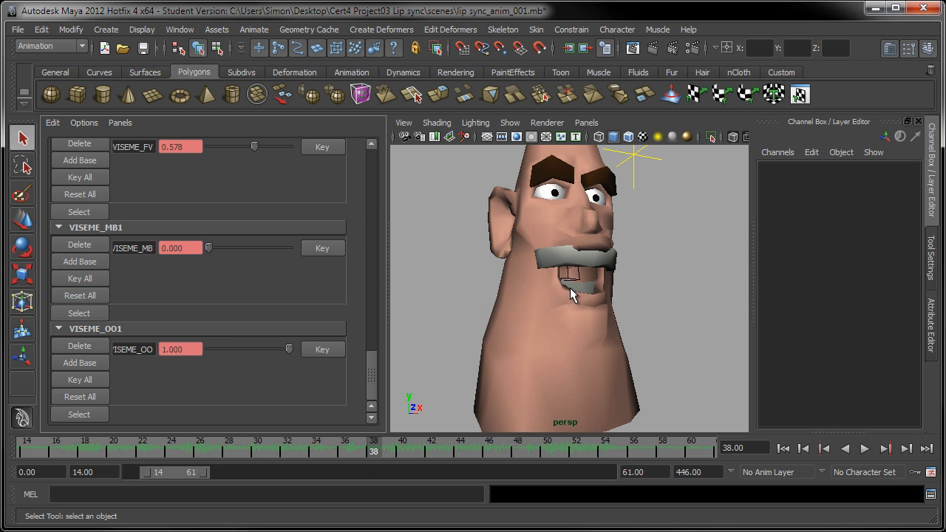
pyautogui.keyDown('alt'); pyautogui.moveTo(574, 320); pyautogui.dragTo(647, 337); pyautogui.keyUp('alt')
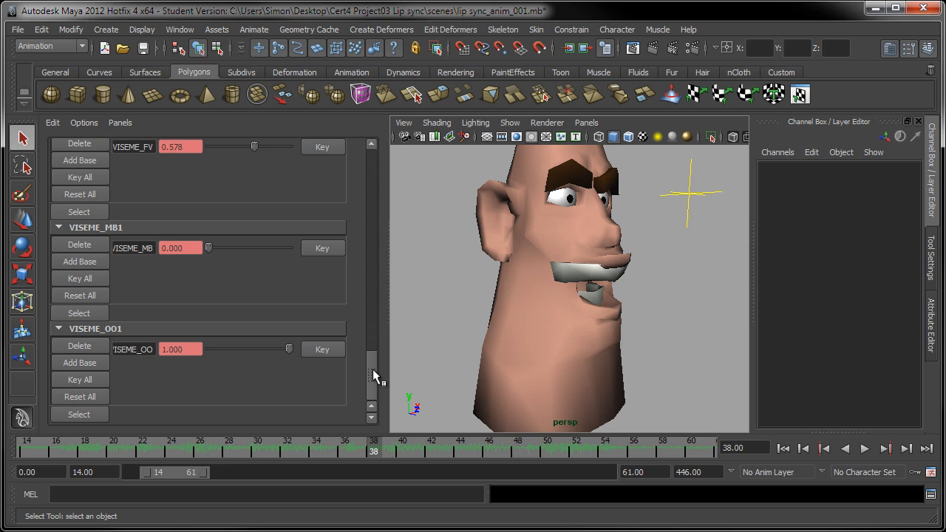
pyautogui.moveTo(372, 369); pyautogui.dragTo(358, 344)
pyautogui.moveTo(255, 284); pyautogui.dragTo(183, 288)
pyautogui.moveTo(240, 183); pyautogui.dragTo(157, 189)
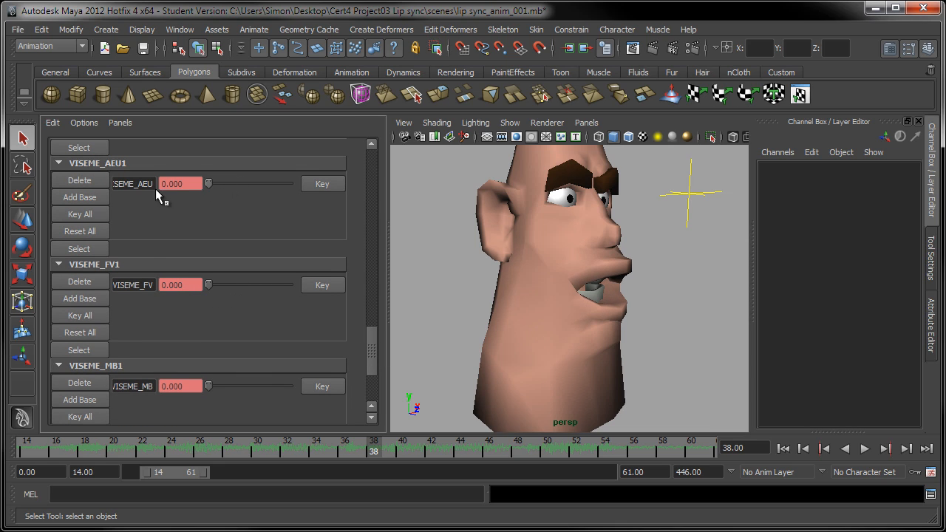
pyautogui.click(307, 389)
pyautogui.click(318, 183)
pyautogui.click(318, 287)
# Step: Fine-tune VISEME_OO to 0.688 on frame 38, key it, and scrub to preview
pyautogui.moveTo(370, 345); pyautogui.dragTo(370, 370)
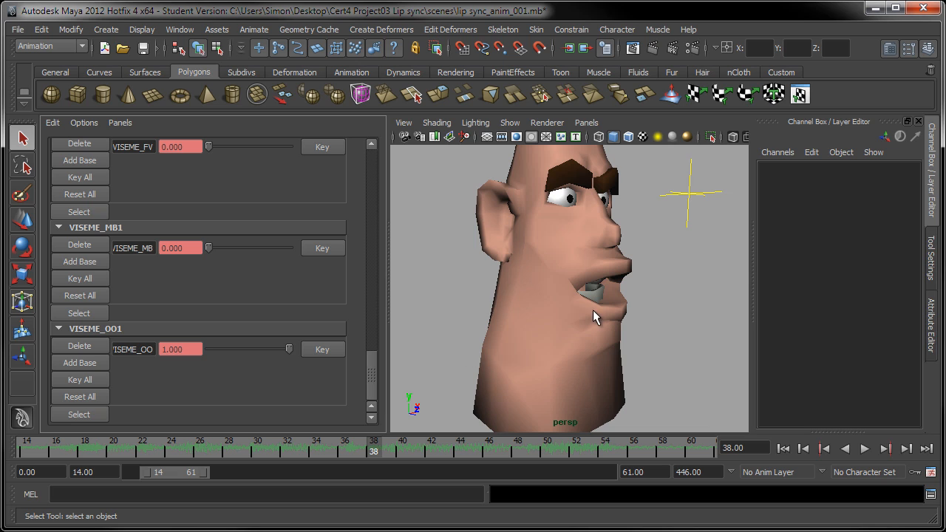
pyautogui.keyDown('alt'); pyautogui.moveTo(577, 311); pyautogui.dragTo(510, 303); pyautogui.keyUp('alt')
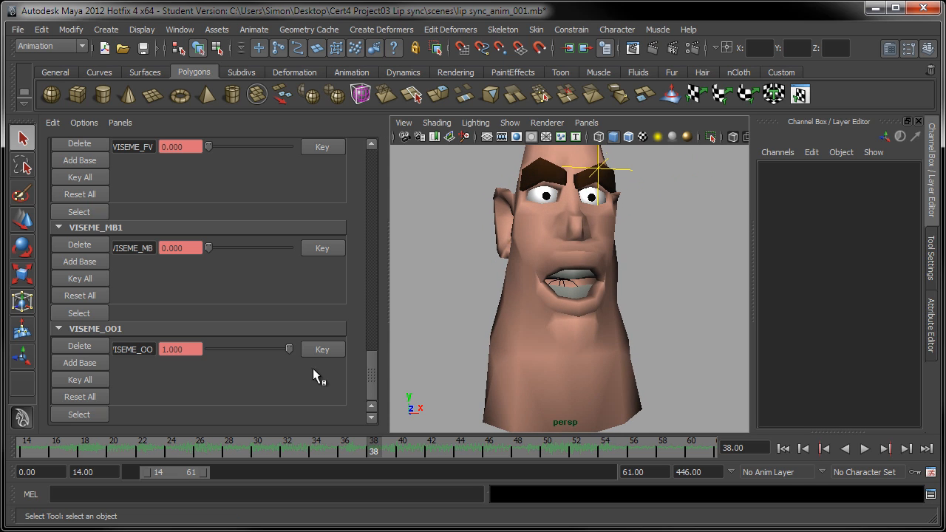
pyautogui.moveTo(289, 344); pyautogui.dragTo(263, 348)
pyautogui.keyDown('alt'); pyautogui.moveTo(547, 296); pyautogui.dragTo(628, 325); pyautogui.keyUp('alt')
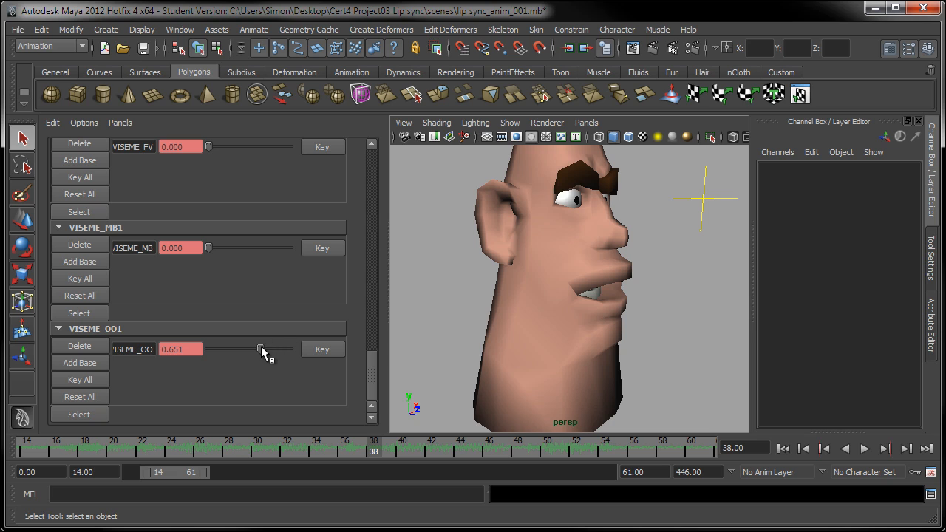
pyautogui.moveTo(261, 348); pyautogui.dragTo(331, 364)
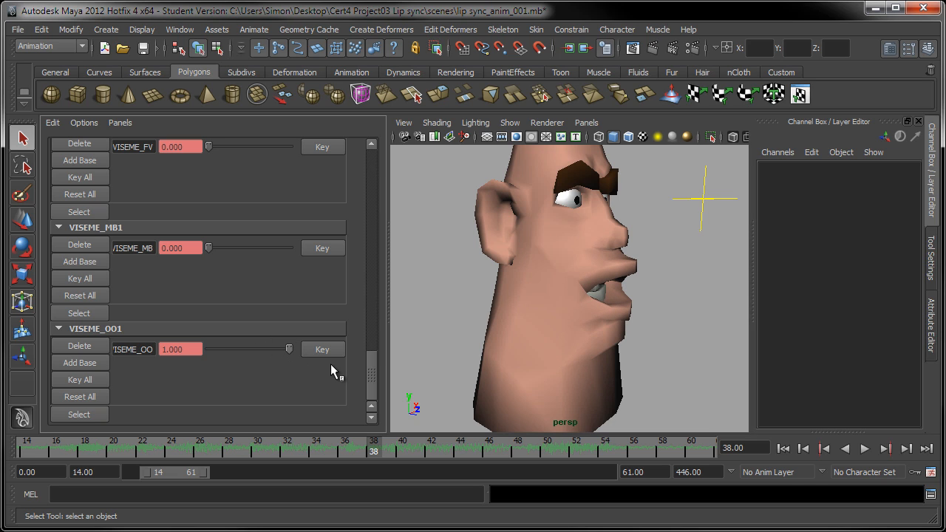
pyautogui.moveTo(612, 327)
pyautogui.keyDown('alt'); pyautogui.mouseDown()
pyautogui.moveTo(648, 333)
pyautogui.moveTo(628, 334)
pyautogui.mouseUp(); pyautogui.keyUp('alt')
pyautogui.moveTo(288, 348); pyautogui.dragTo(264, 346)
pyautogui.keyDown('alt'); pyautogui.moveTo(541, 310); pyautogui.dragTo(492, 296); pyautogui.keyUp('alt')
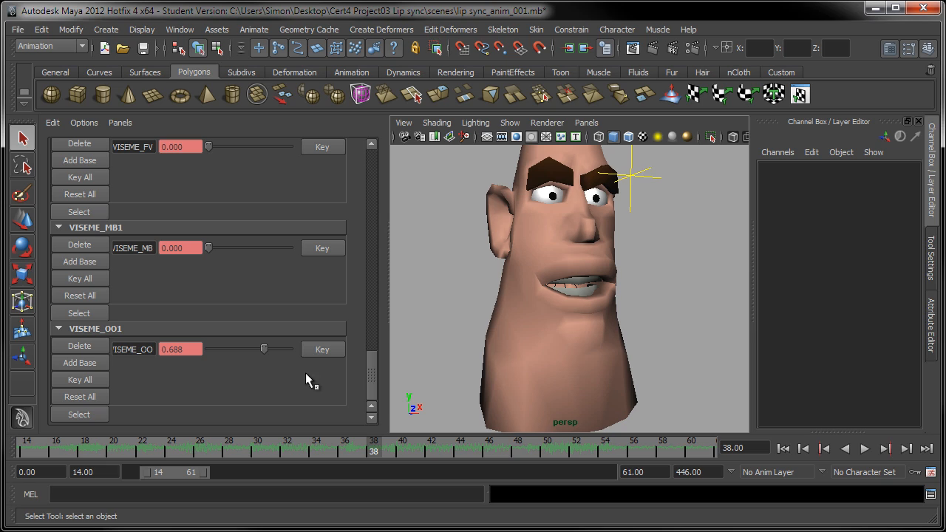
pyautogui.click(319, 350)
pyautogui.moveTo(351, 458); pyautogui.dragTo(373, 458)
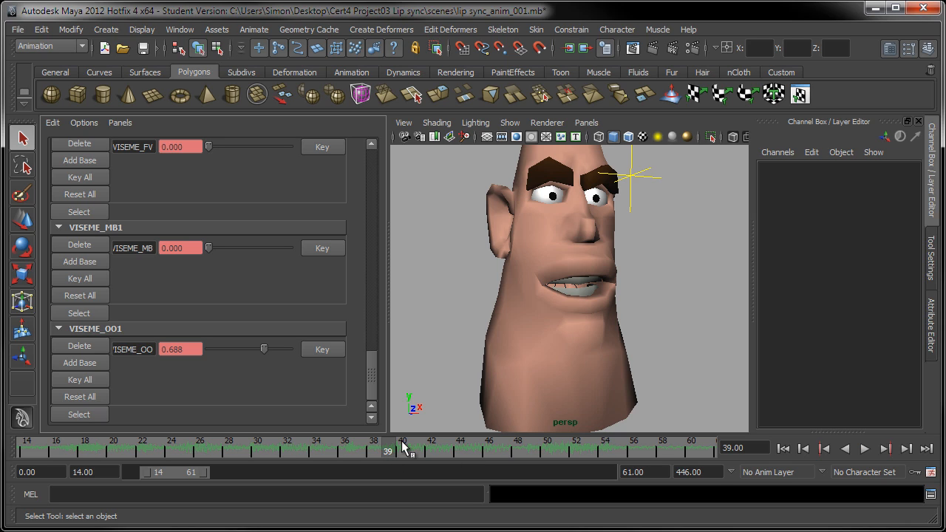
pyautogui.click(388, 454)
pyautogui.click(359, 448)
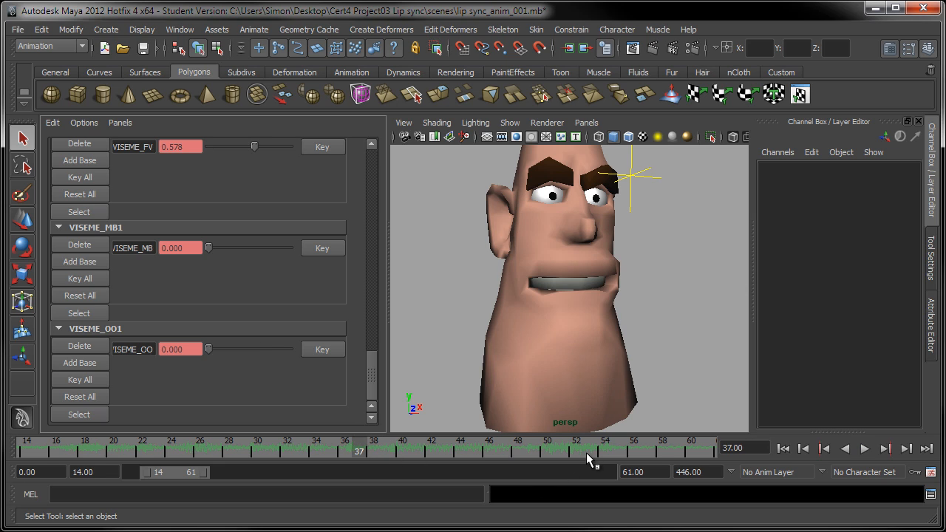
pyautogui.click(864, 449)
pyautogui.click(864, 449)
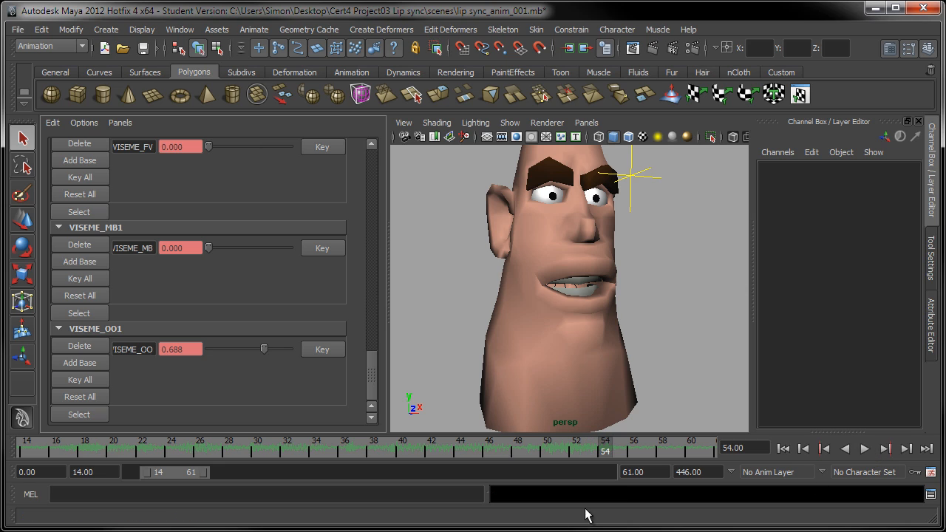
pyautogui.doubleClick(344, 449)
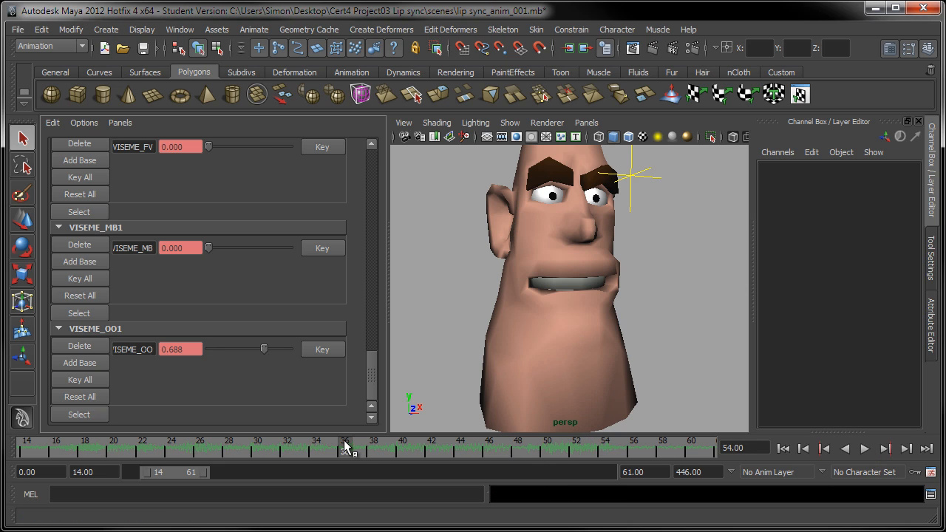
pyautogui.click(331, 449)
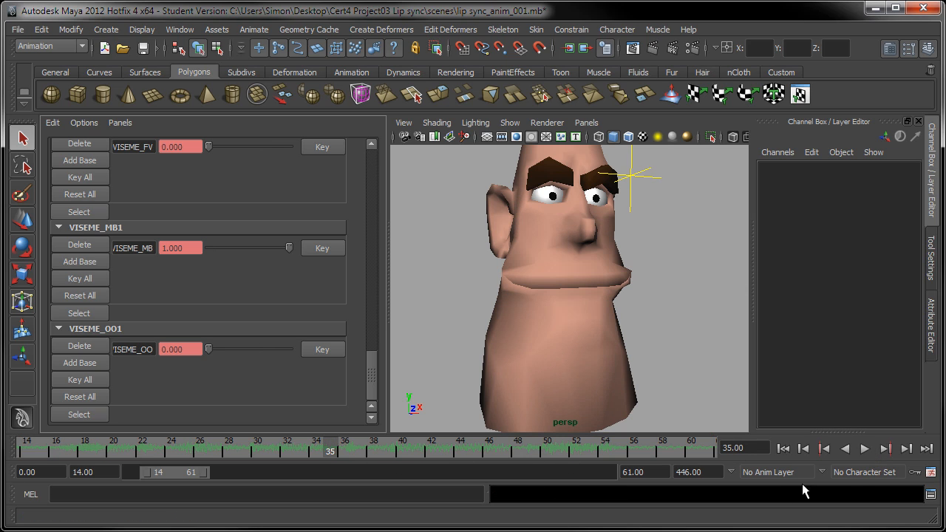
pyautogui.click(864, 448)
pyautogui.rightClick(864, 451)
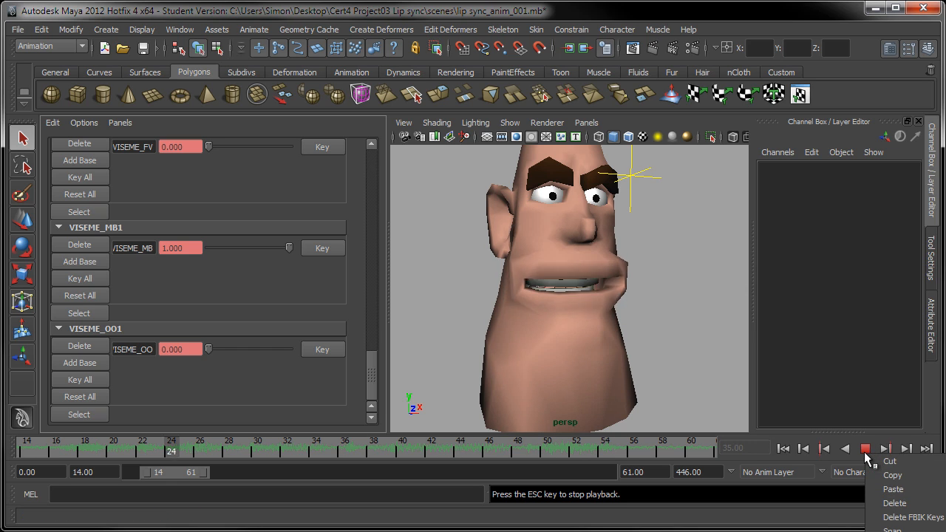
pyautogui.click(795, 410)
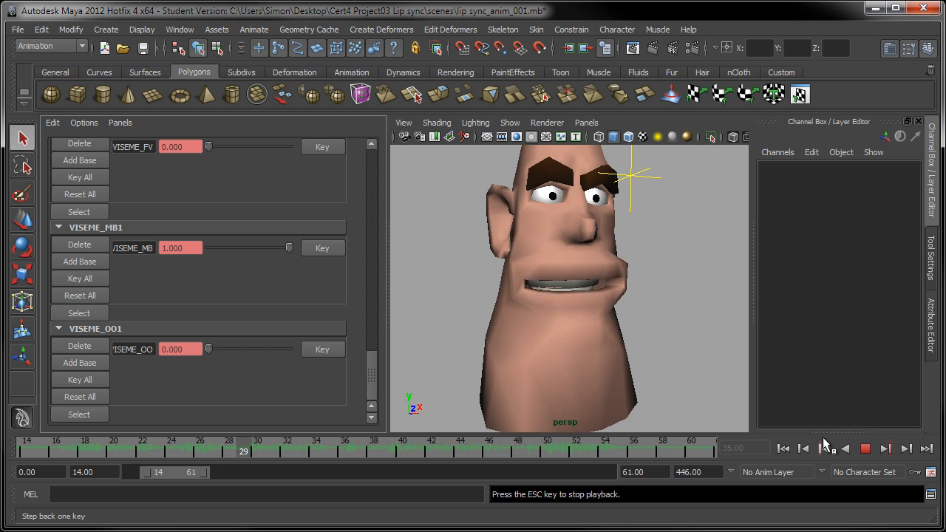
pyautogui.click(865, 451)
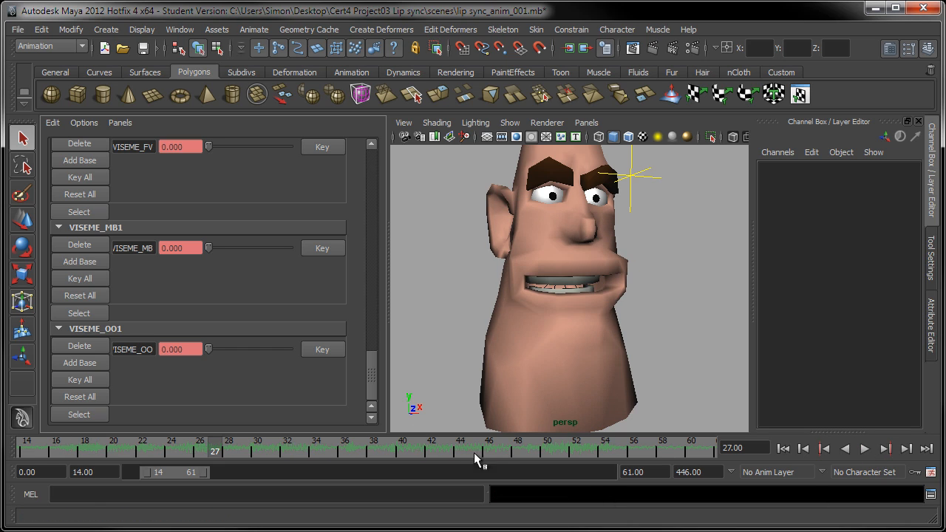
pyautogui.click(402, 454)
# Step: Scrub frames 37–39 to check the mouth, then key VISEME_OO at 0.138 on frame 39
pyautogui.moveTo(403, 449)
pyautogui.mouseDown()
pyautogui.moveTo(380, 454)
pyautogui.moveTo(458, 452)
pyautogui.moveTo(436, 452)
pyautogui.mouseUp()
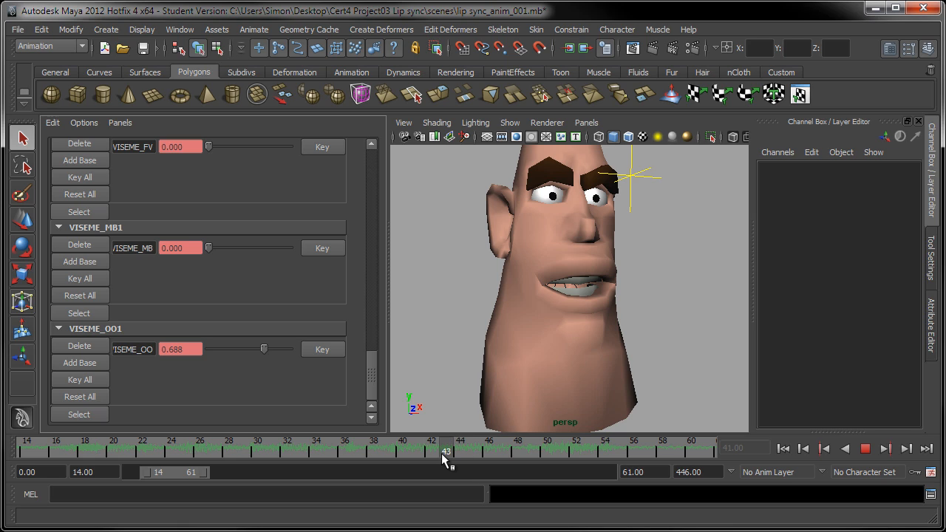
pyautogui.moveTo(392, 462)
pyautogui.mouseDown()
pyautogui.moveTo(352, 453)
pyautogui.moveTo(388, 446)
pyautogui.mouseUp()
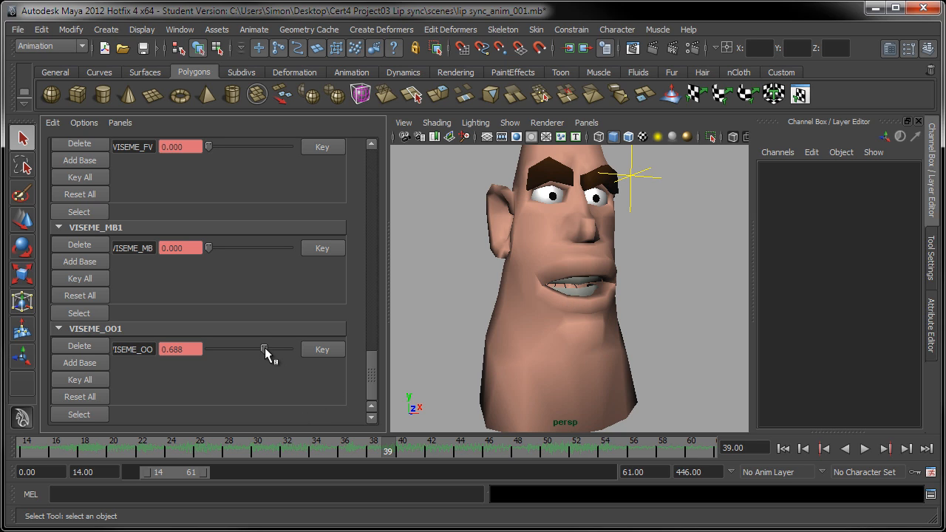
pyautogui.moveTo(265, 347); pyautogui.dragTo(218, 355)
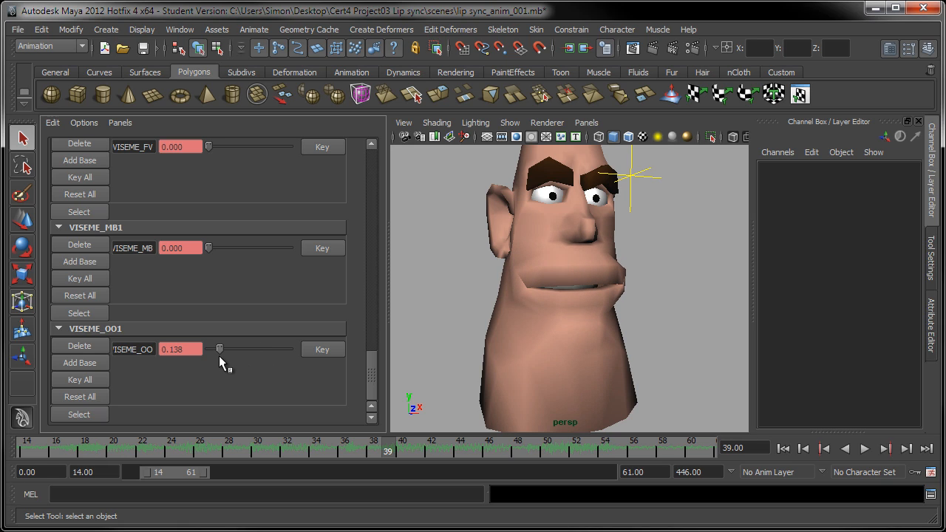
pyautogui.click(308, 349)
pyautogui.moveTo(371, 361); pyautogui.dragTo(374, 318)
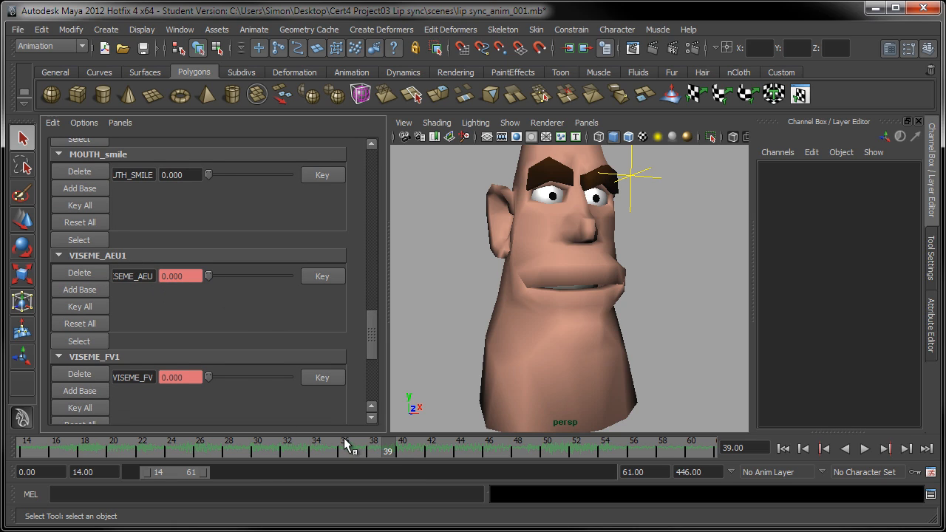
# Step: Key the AEU shape on frame 38, then raise VISEME_AEU on frame 39
pyautogui.click(380, 452)
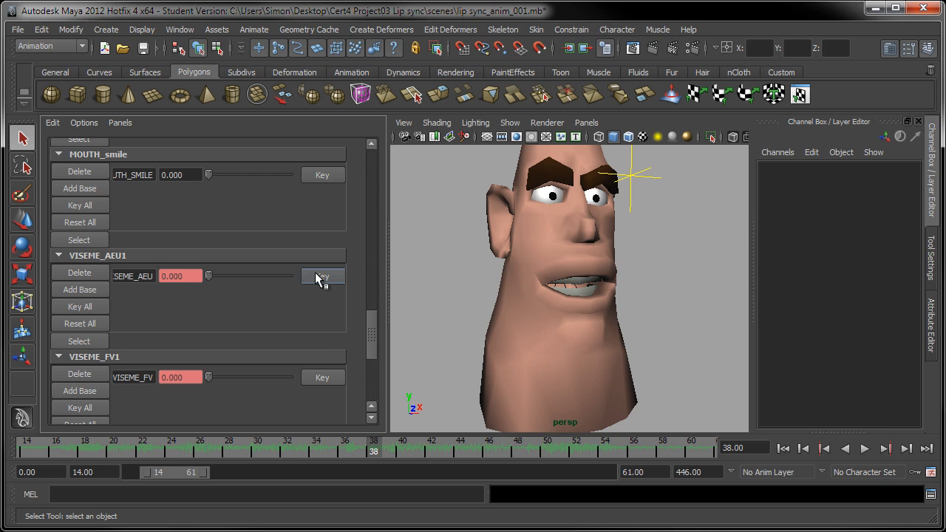
pyautogui.click(319, 276)
pyautogui.click(388, 452)
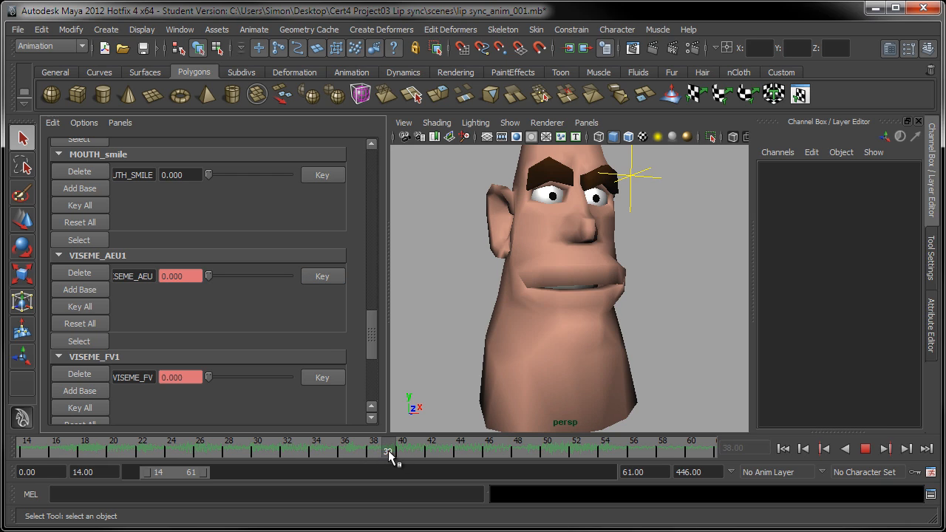
pyautogui.moveTo(210, 274); pyautogui.dragTo(247, 280)
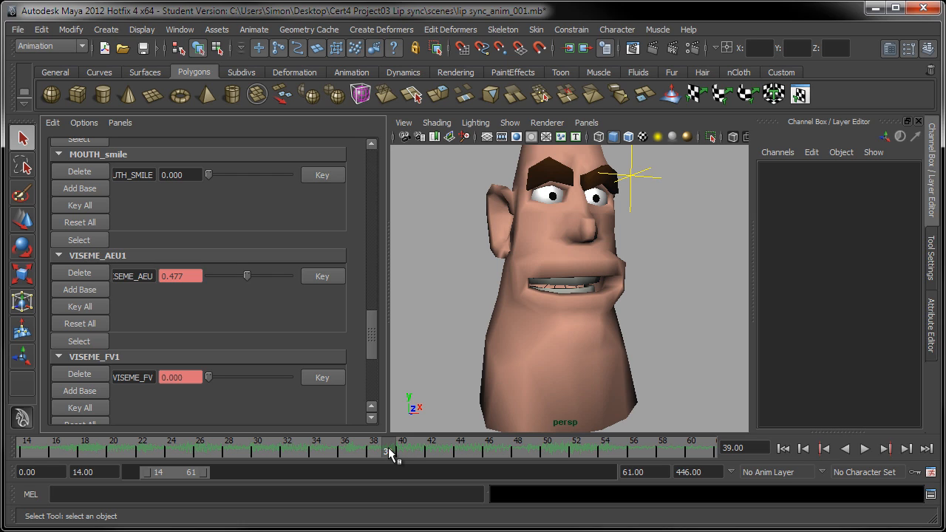
# Step: On frame 41, raise VISEME_AEU to 0.835 and key it
pyautogui.moveTo(389, 452); pyautogui.dragTo(416, 454)
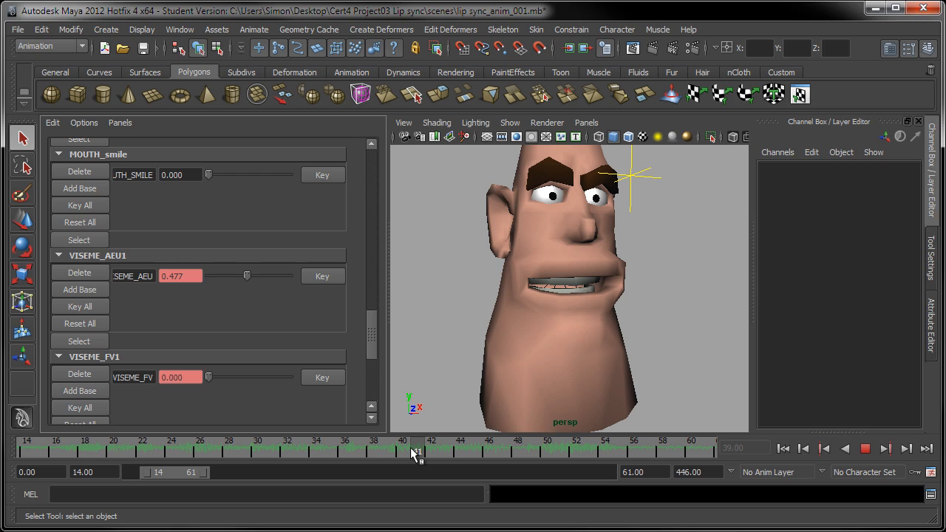
pyautogui.moveTo(415, 452)
pyautogui.mouseDown()
pyautogui.moveTo(436, 466)
pyautogui.moveTo(416, 459)
pyautogui.mouseUp()
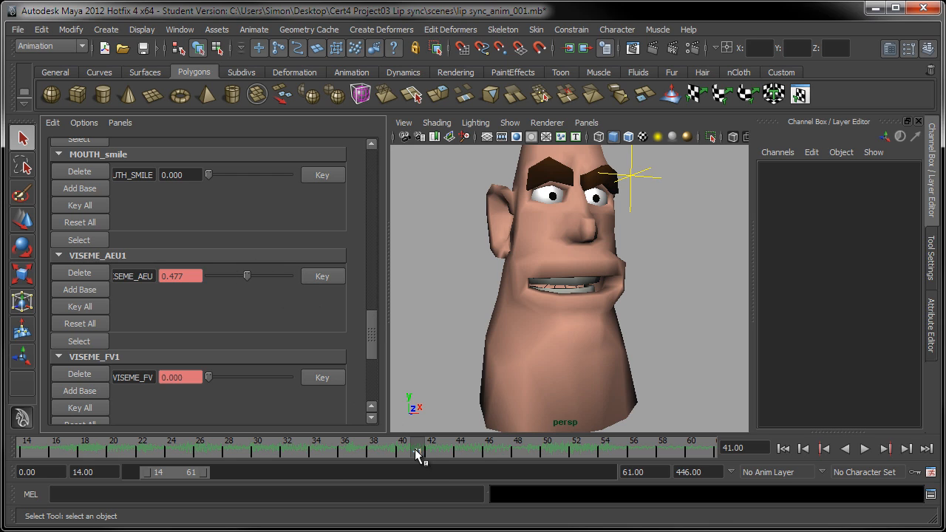
pyautogui.moveTo(415, 451); pyautogui.dragTo(401, 445)
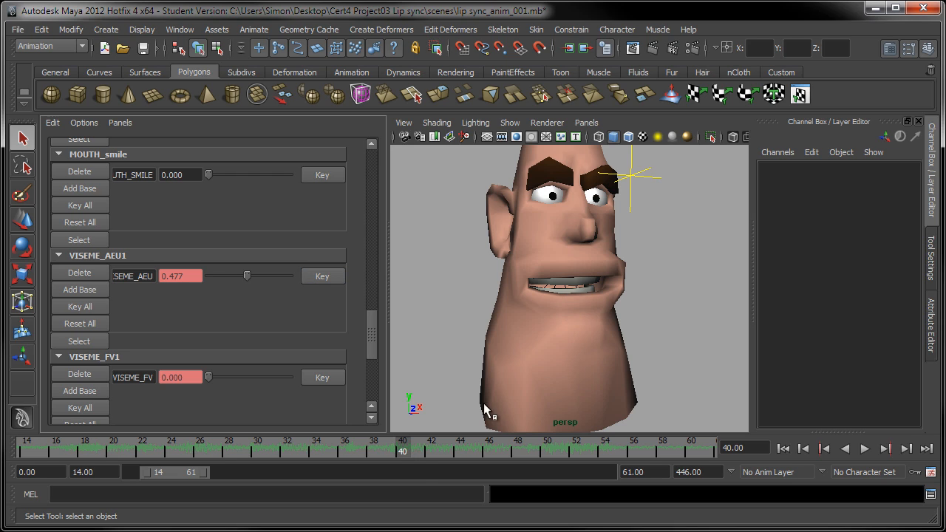
pyautogui.moveTo(406, 454); pyautogui.dragTo(416, 453)
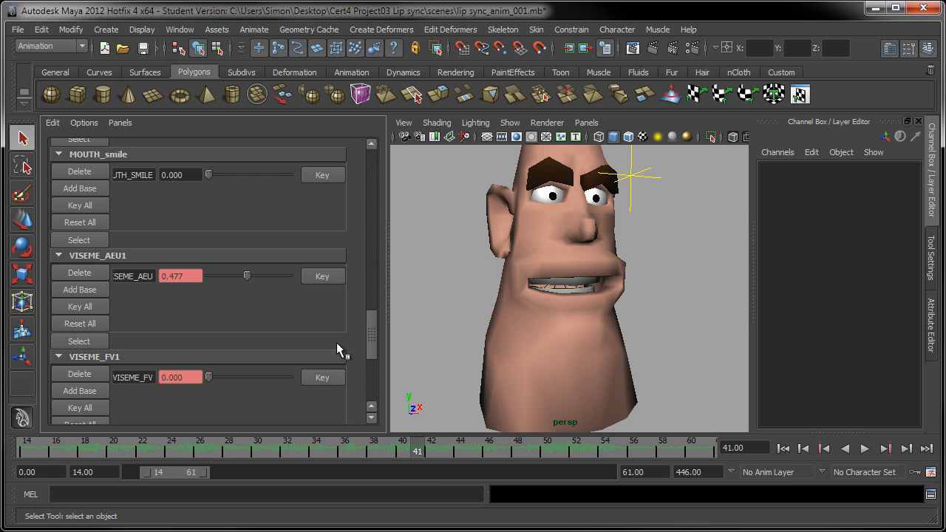
pyautogui.moveTo(245, 272); pyautogui.dragTo(276, 280)
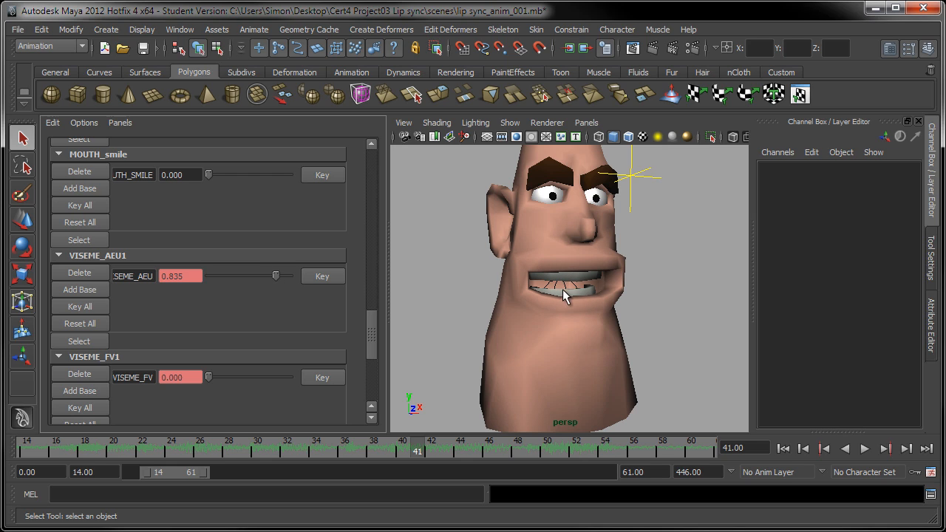
pyautogui.click(333, 278)
pyautogui.scroll(-2, 373, 317)
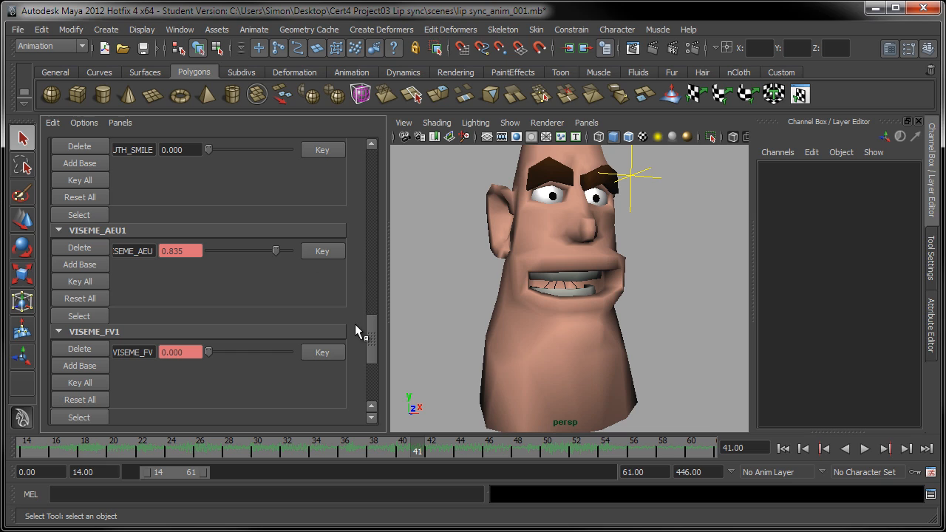
# Step: Key the AEU value, then set VISEME_AEU to 0.394 on frame 42
pyautogui.moveTo(373, 322); pyautogui.dragTo(375, 317)
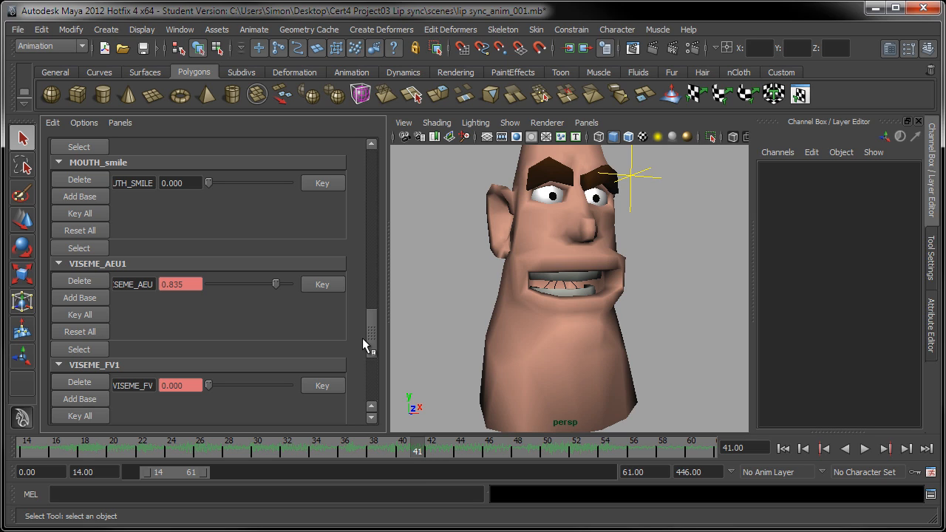
pyautogui.click(319, 287)
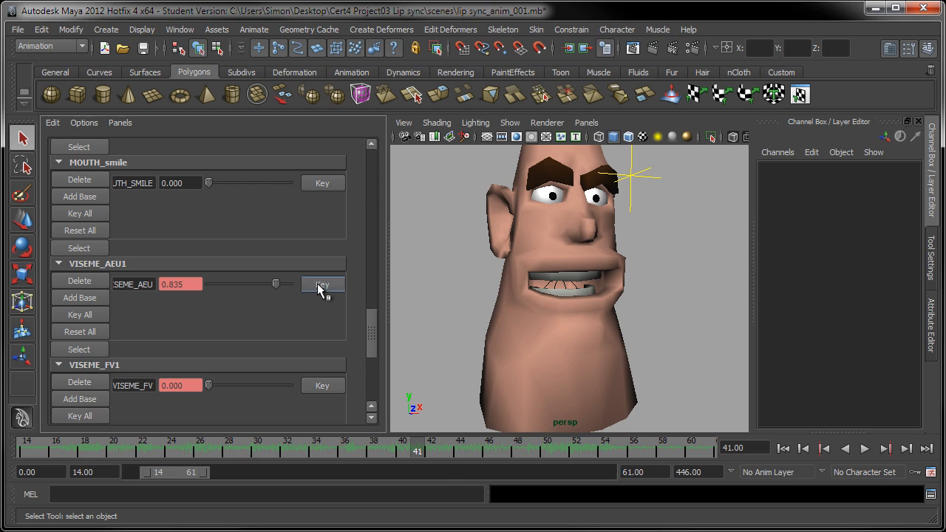
pyautogui.click(428, 451)
pyautogui.moveTo(272, 286); pyautogui.dragTo(240, 302)
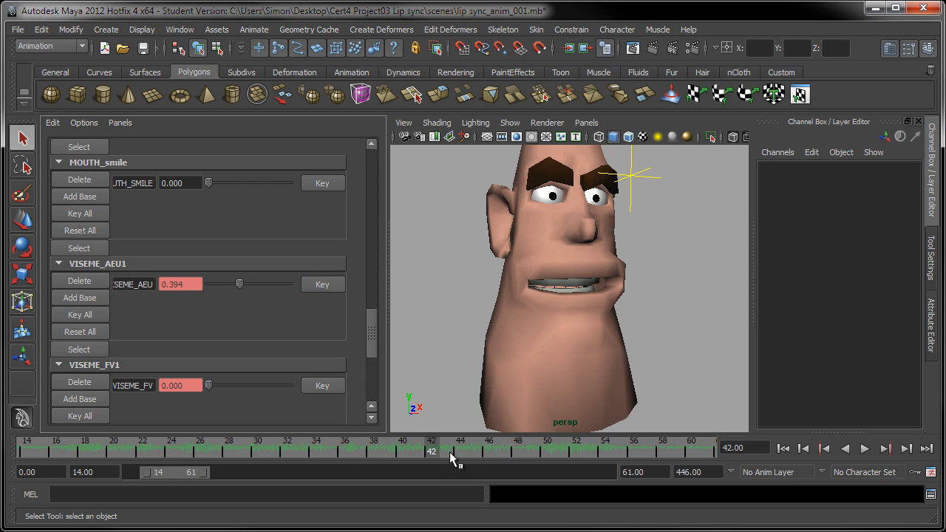
# Step: Scrub and play the lip-sync around frames 41–42 to review the mouth motion
pyautogui.click(419, 455)
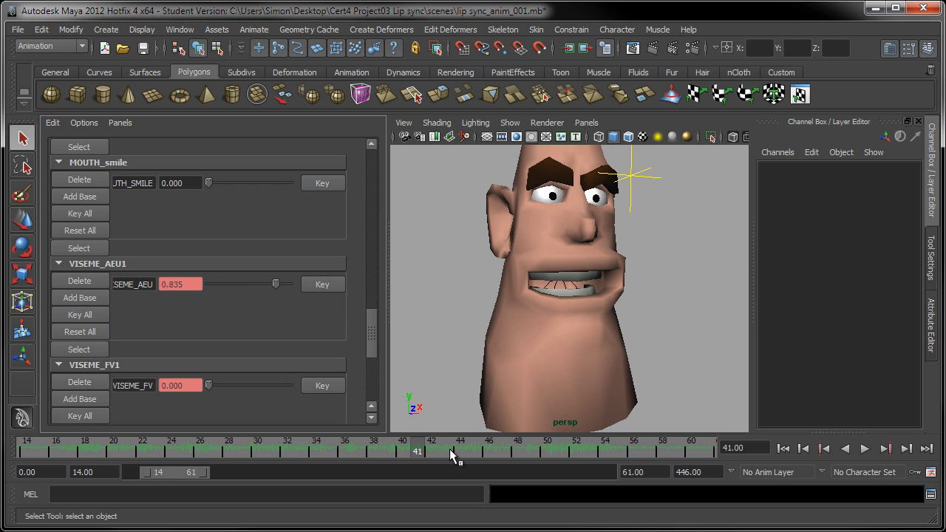
pyautogui.moveTo(419, 454)
pyautogui.mouseDown()
pyautogui.moveTo(447, 453)
pyautogui.moveTo(311, 456)
pyautogui.moveTo(469, 465)
pyautogui.mouseUp()
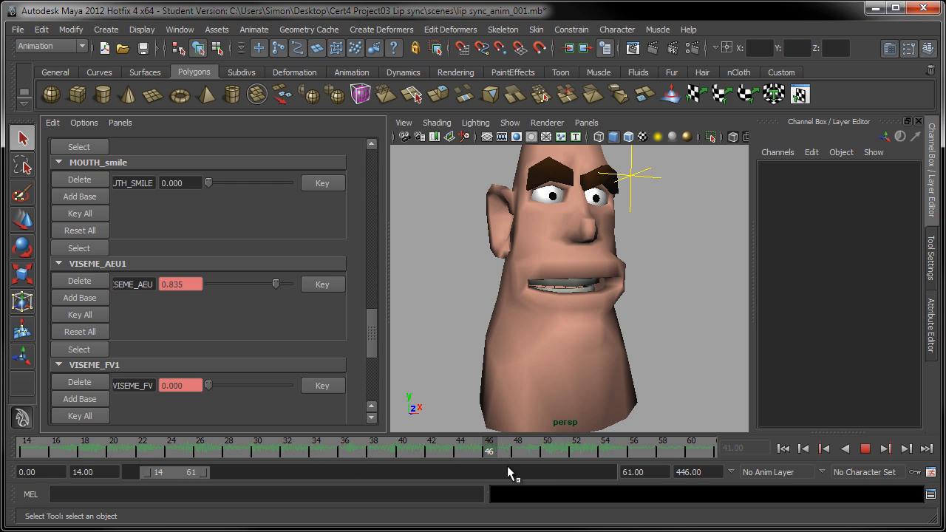
pyautogui.moveTo(591, 455)
pyautogui.mouseDown()
pyautogui.moveTo(271, 452)
pyautogui.moveTo(431, 462)
pyautogui.moveTo(294, 443)
pyautogui.moveTo(483, 458)
pyautogui.moveTo(311, 470)
pyautogui.moveTo(312, 448)
pyautogui.mouseUp()
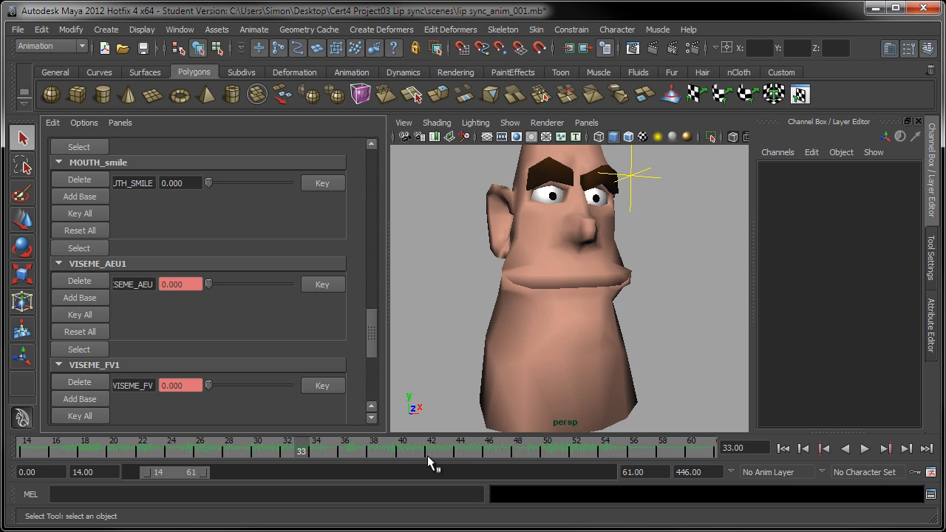
pyautogui.hotkey('alt', 'v')
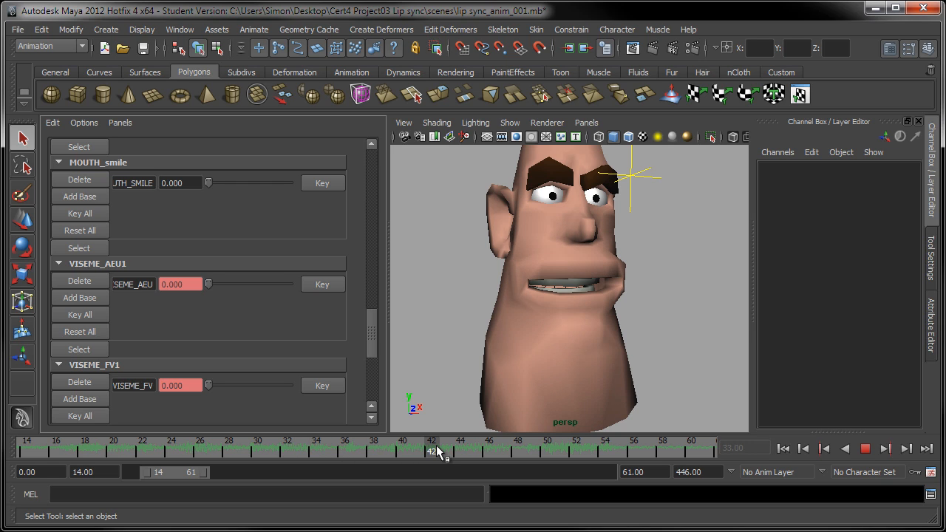
pyautogui.hotkey('alt', 'v')
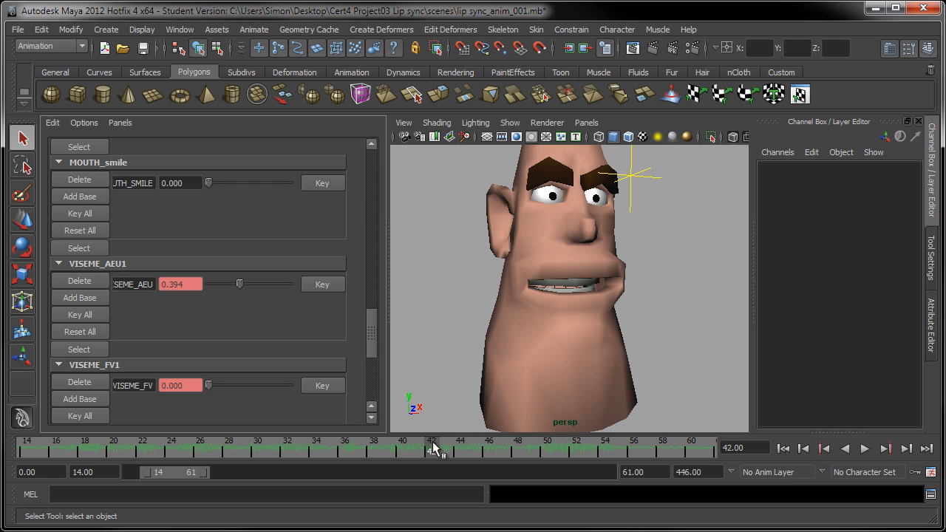
pyautogui.hotkey('alt', 'v')
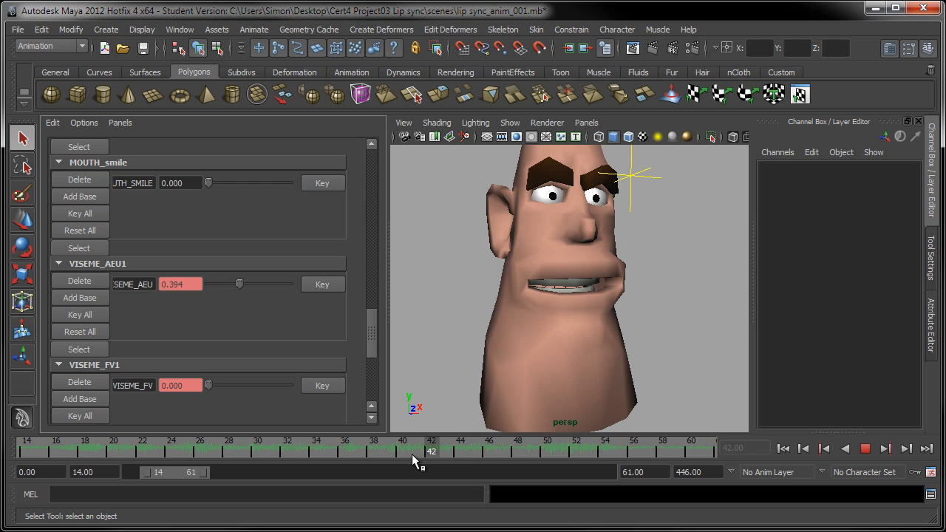
# Step: On frame 42, zero VISEME_AEU and VISEME_OO and raise VISEME_MB to 1.000
pyautogui.click(383, 456)
pyautogui.moveTo(408, 457); pyautogui.dragTo(427, 456)
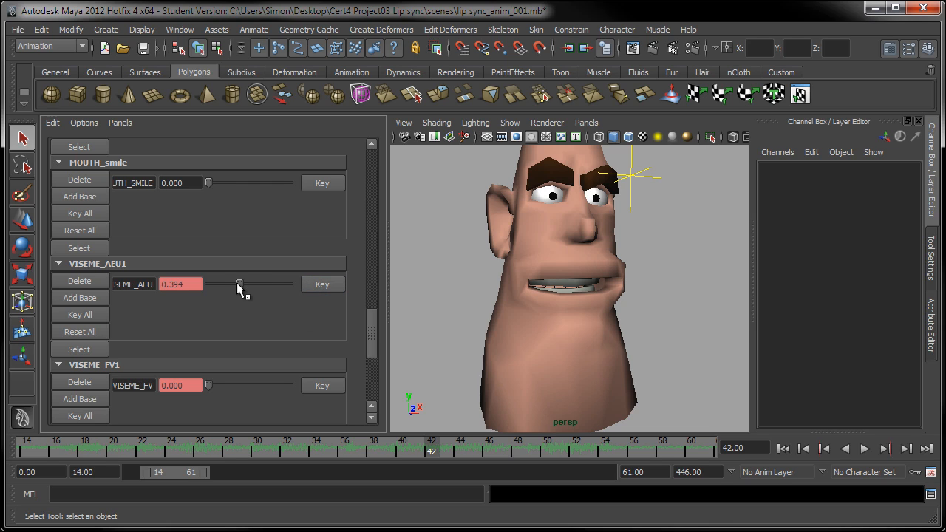
pyautogui.moveTo(237, 283); pyautogui.dragTo(177, 291)
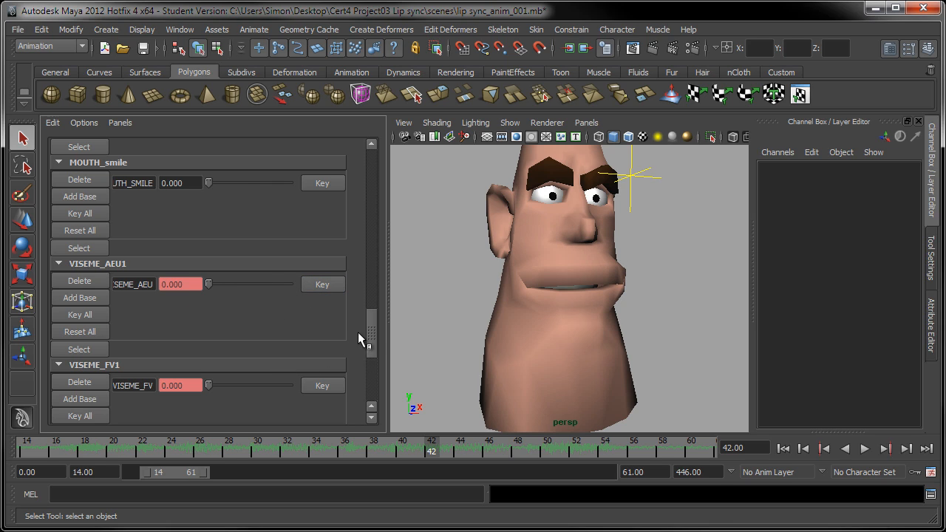
pyautogui.scroll(-6, 369, 353)
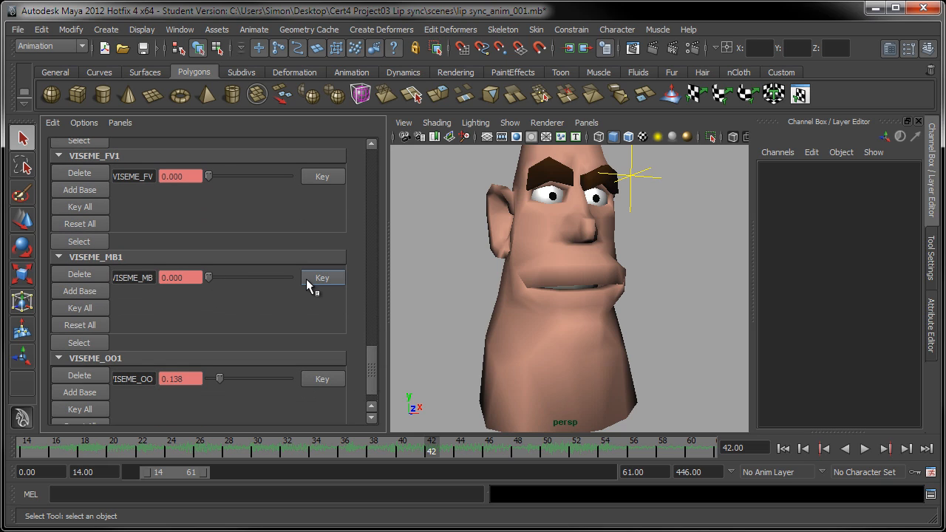
pyautogui.moveTo(433, 450)
pyautogui.mouseDown()
pyautogui.moveTo(423, 453)
pyautogui.moveTo(433, 450)
pyautogui.mouseUp()
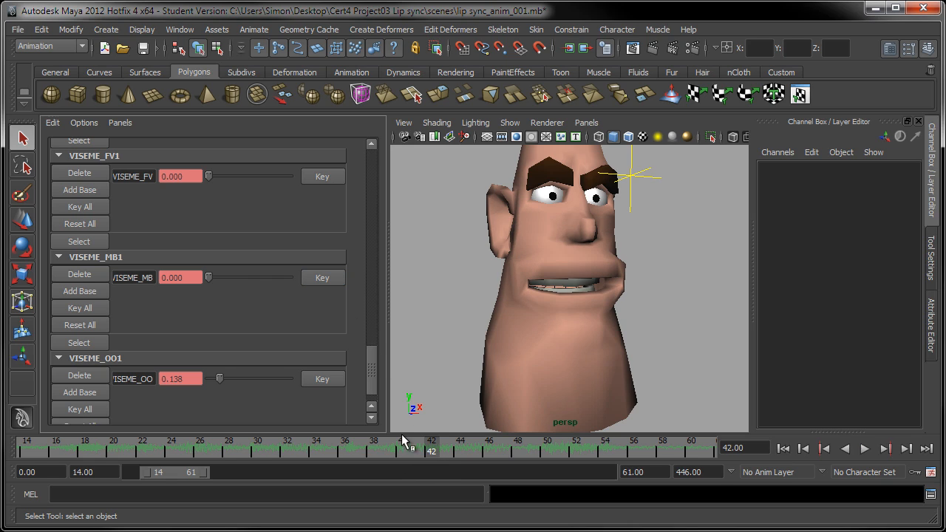
pyautogui.moveTo(209, 278); pyautogui.dragTo(304, 282)
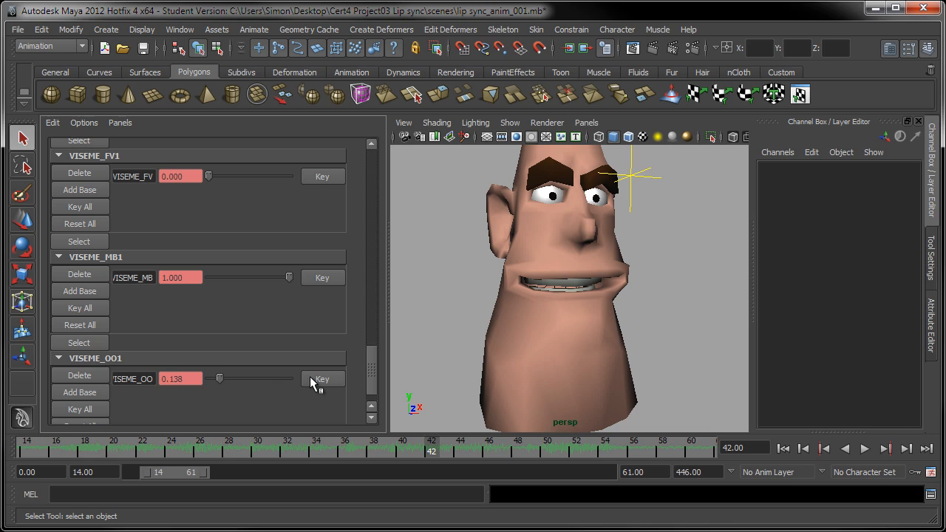
pyautogui.moveTo(217, 378); pyautogui.dragTo(180, 381)
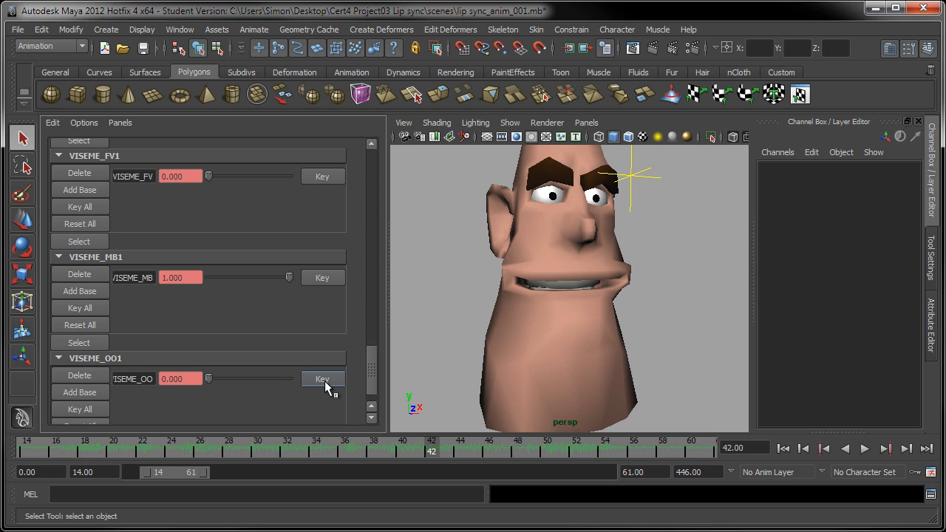
pyautogui.moveTo(374, 369); pyautogui.dragTo(376, 336)
pyautogui.moveTo(240, 289); pyautogui.dragTo(185, 305)
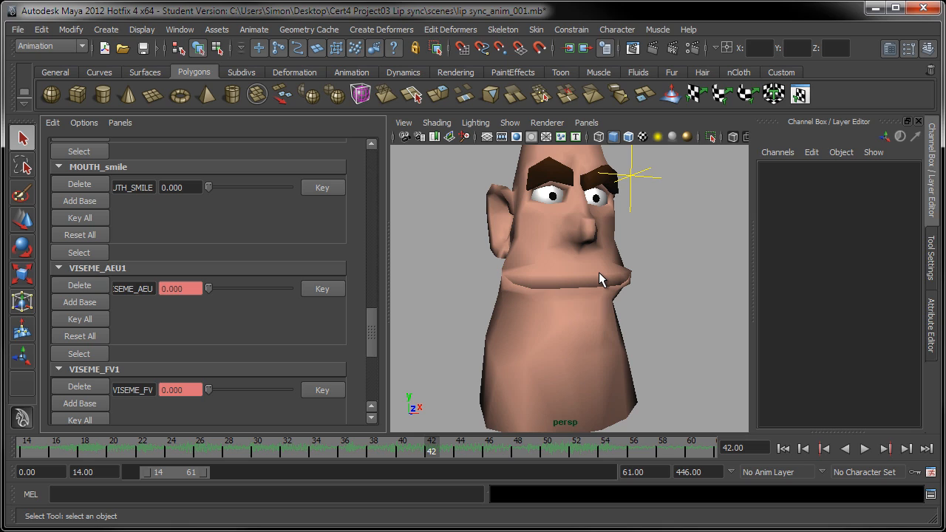
# Step: Advance the time slider to frame 43
pyautogui.click(446, 448)
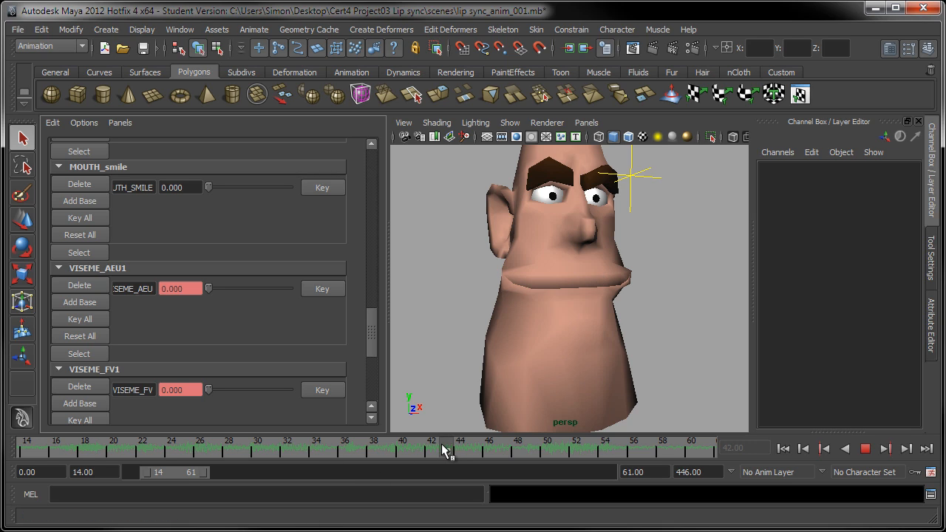